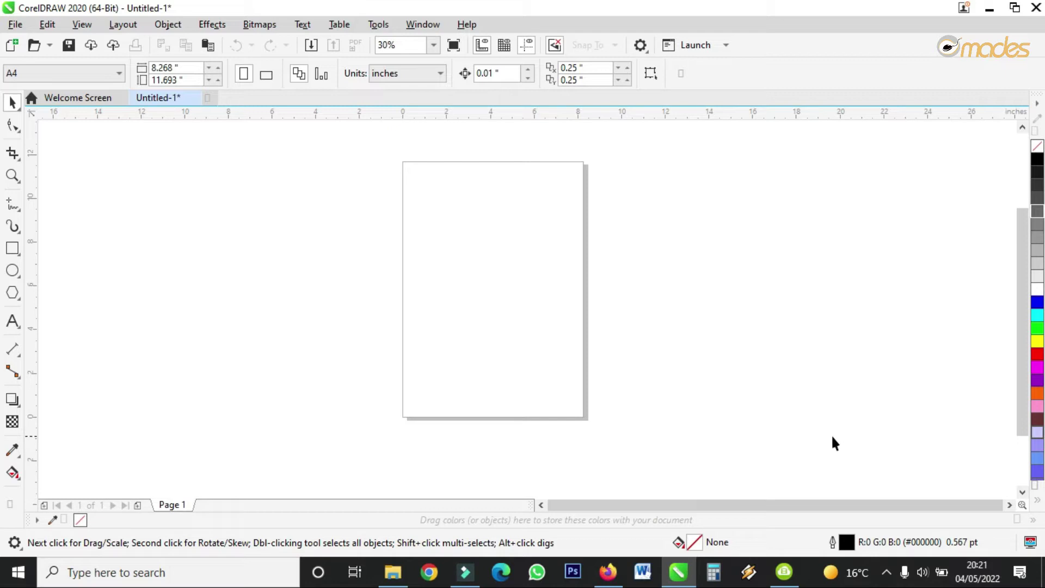
# Add nine pages after page 1 to make a ten-page document, and return to the first page.
pyautogui.click(137, 506)
pyautogui.click(137, 506)
pyautogui.click(138, 506)
pyautogui.click(138, 506)
pyautogui.click(137, 506)
pyautogui.click(138, 506)
pyautogui.click(138, 507)
pyautogui.click(137, 507)
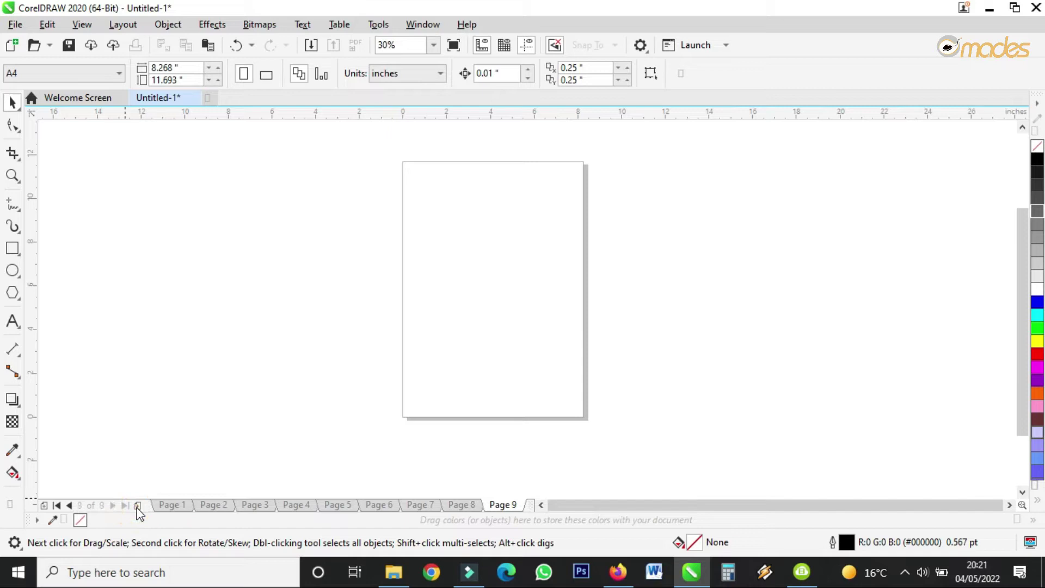
pyautogui.click(137, 507)
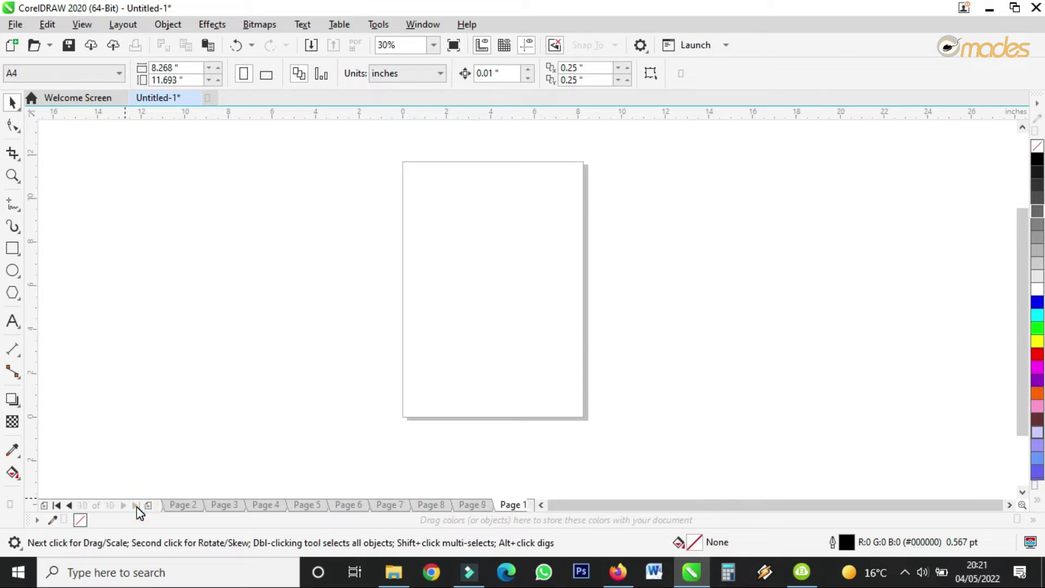
pyautogui.click(57, 505)
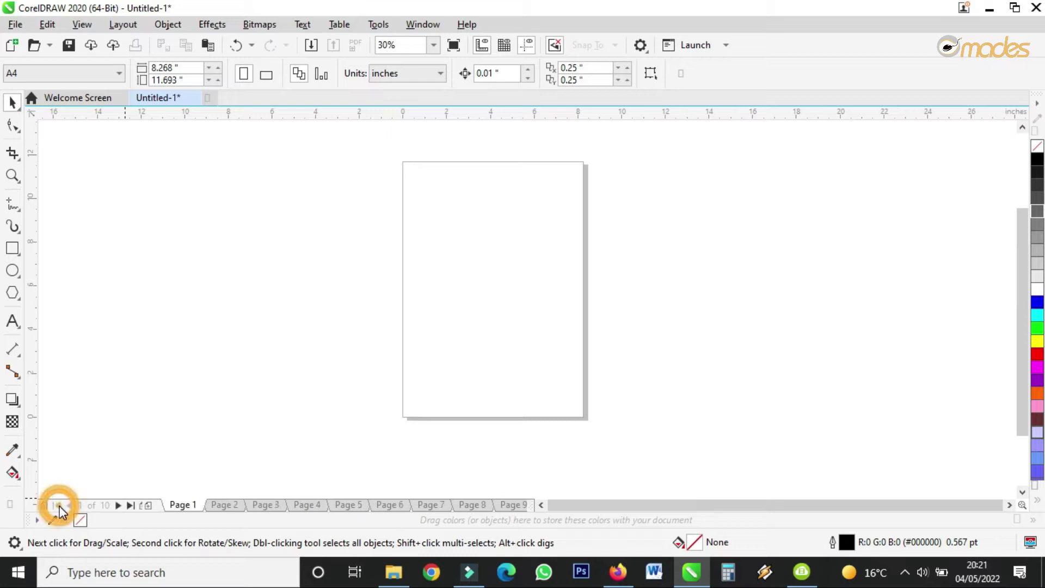
# Insert automatic page numbers on all pages of the document.
pyautogui.click(12, 175)
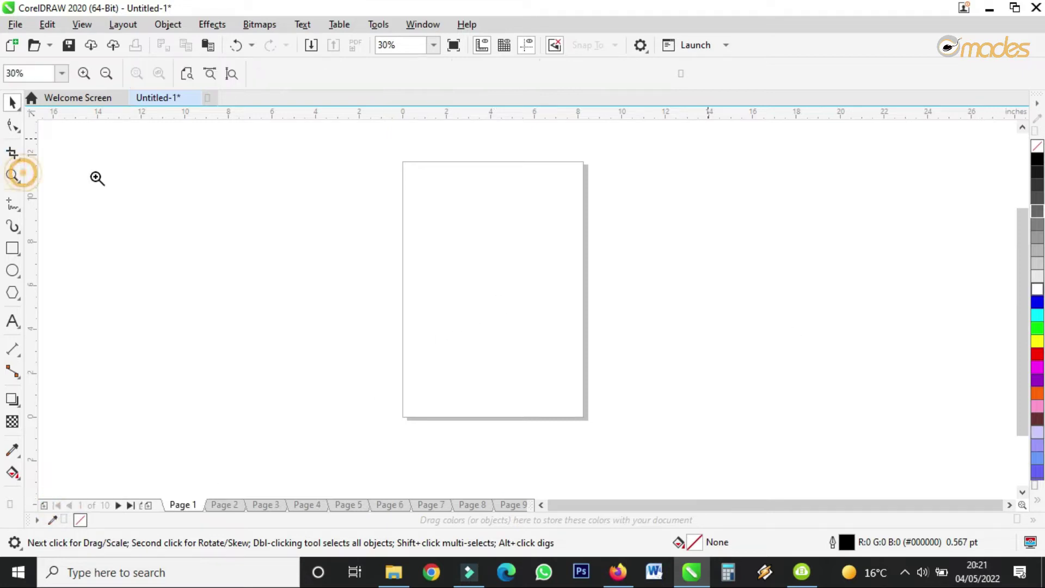
pyautogui.moveTo(378, 145); pyautogui.dragTo(668, 452)
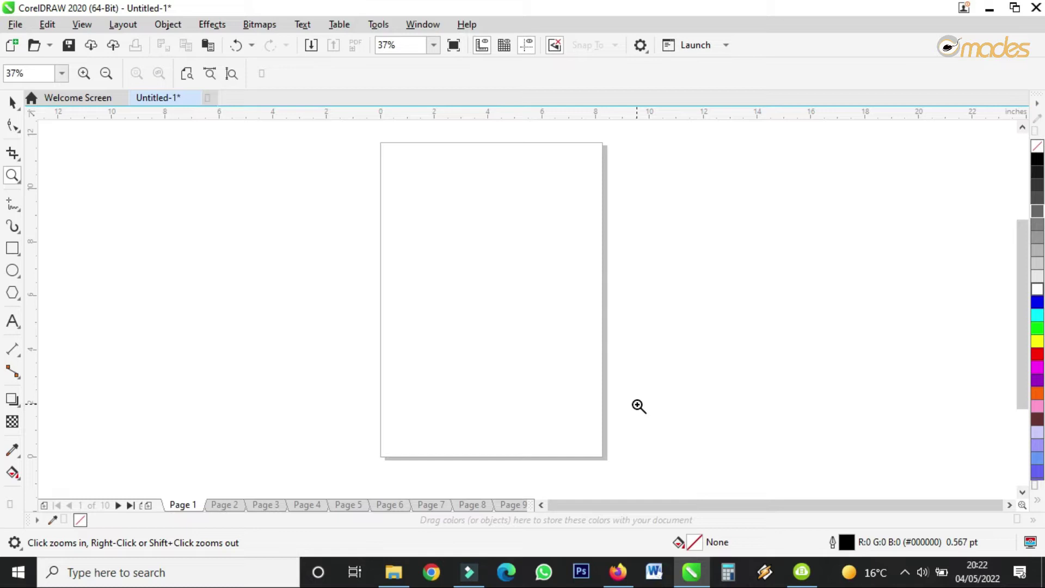
pyautogui.click(12, 102)
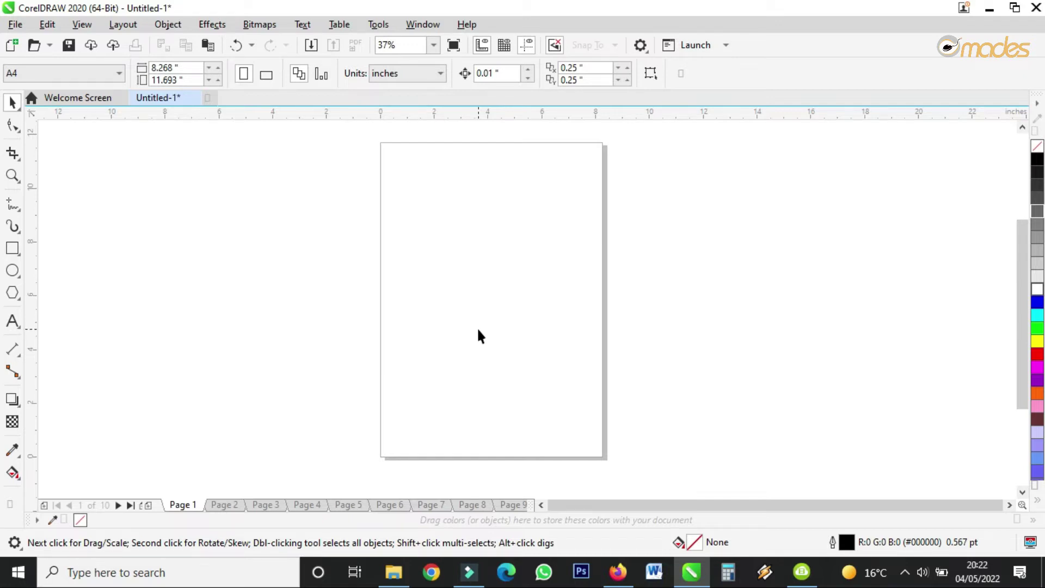
pyautogui.click(129, 28)
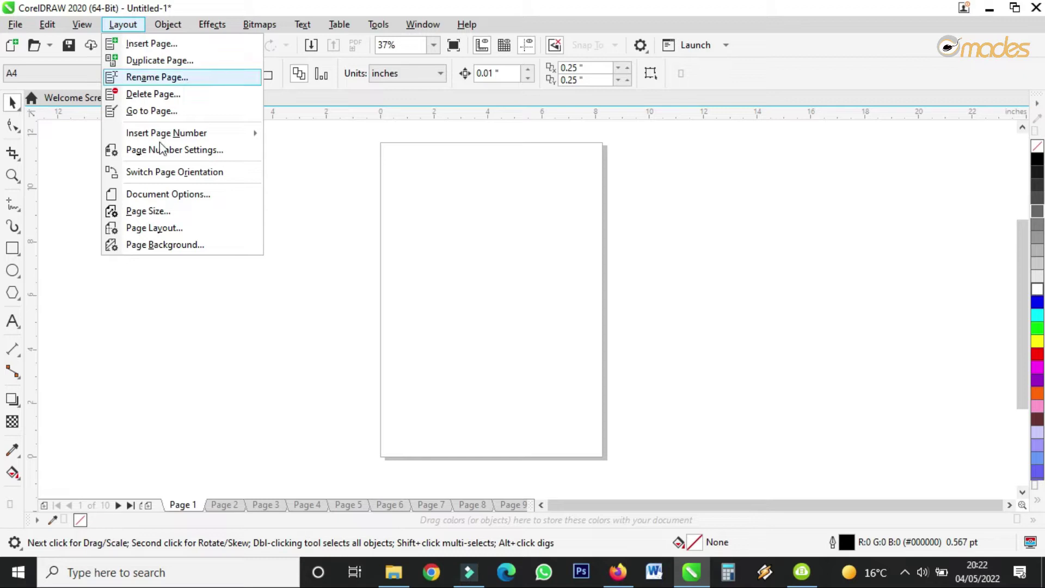
pyautogui.moveTo(184, 138)
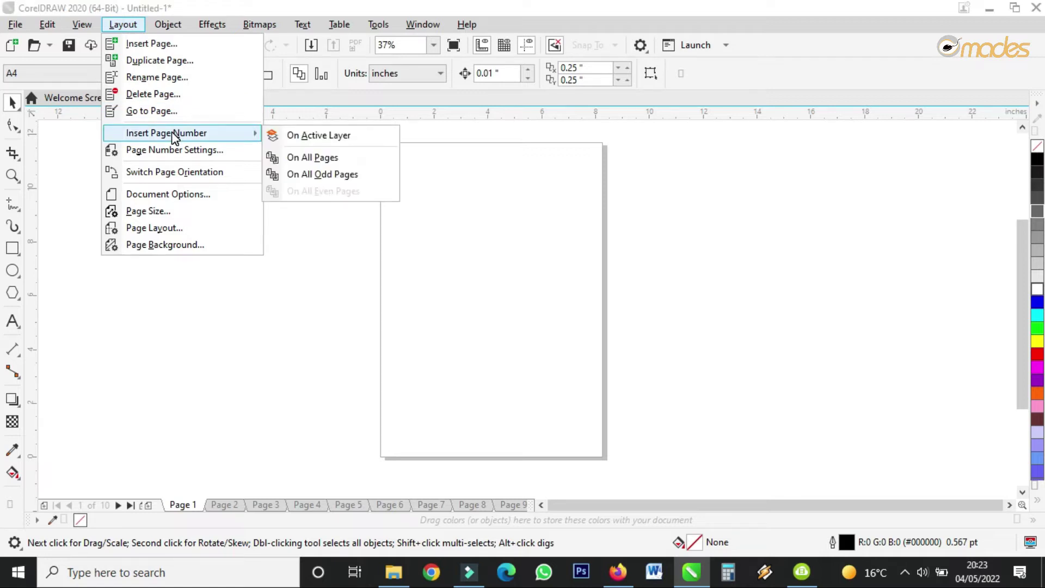
pyautogui.click(296, 157)
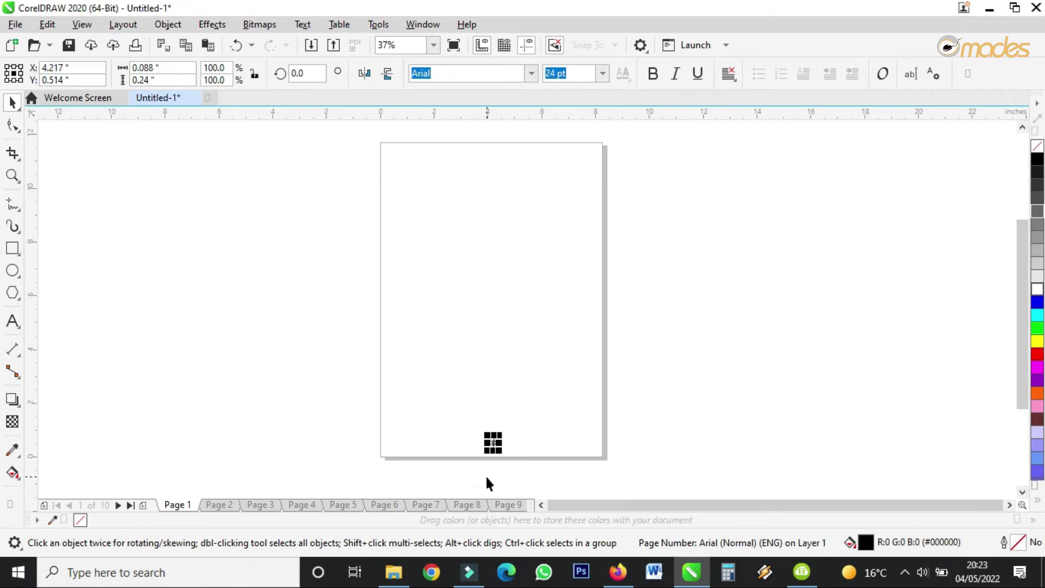
# Examine the inserted page number near the bottom edge of each page, from page 1 through page 10.
pyautogui.scroll(5, 496, 461)
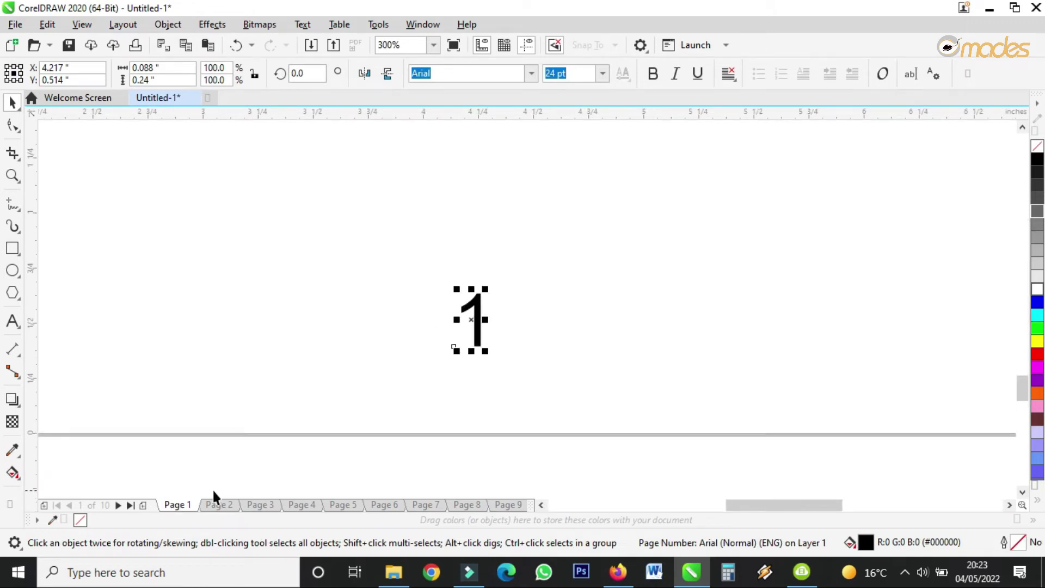
pyautogui.click(217, 507)
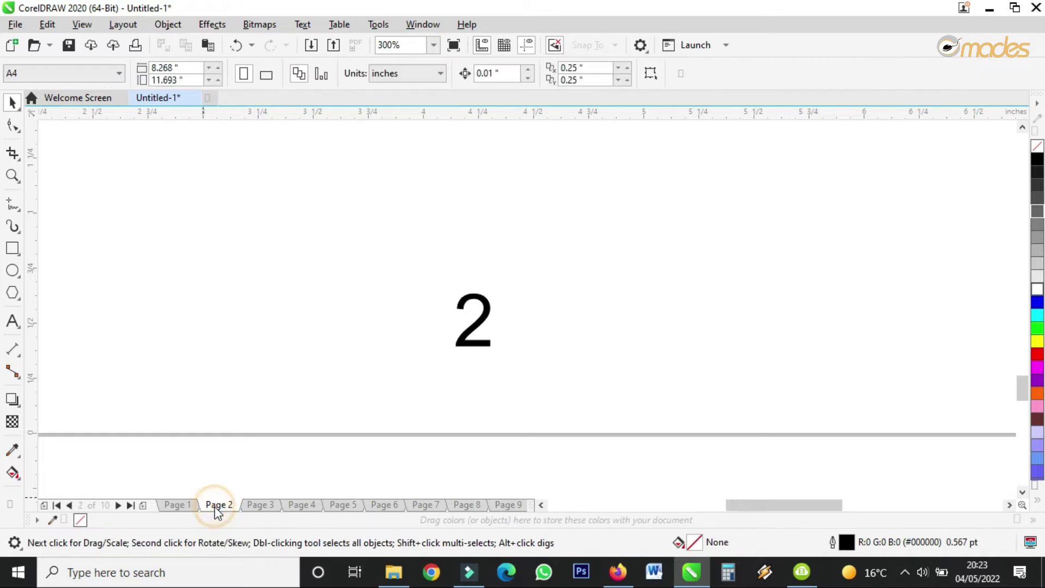
pyautogui.click(260, 505)
pyautogui.click(312, 504)
pyautogui.click(349, 504)
pyautogui.click(402, 507)
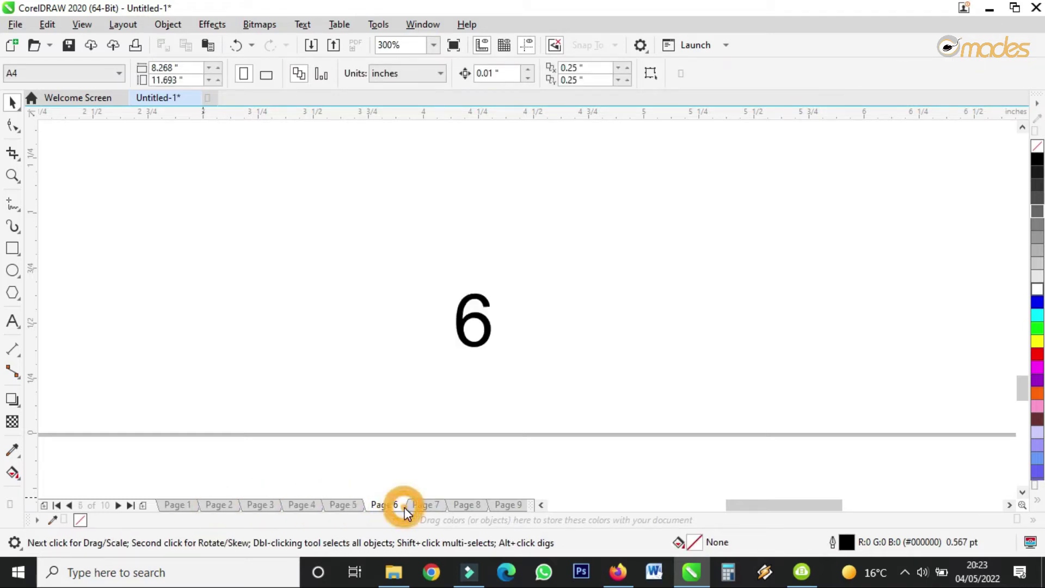
pyautogui.click(420, 509)
pyautogui.click(478, 510)
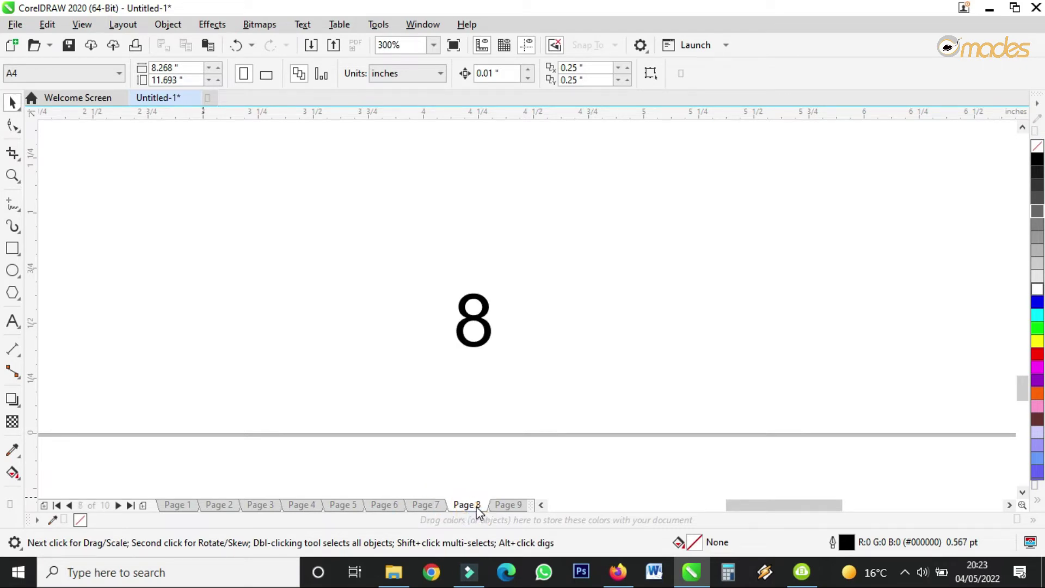
pyautogui.click(496, 505)
pyautogui.click(503, 507)
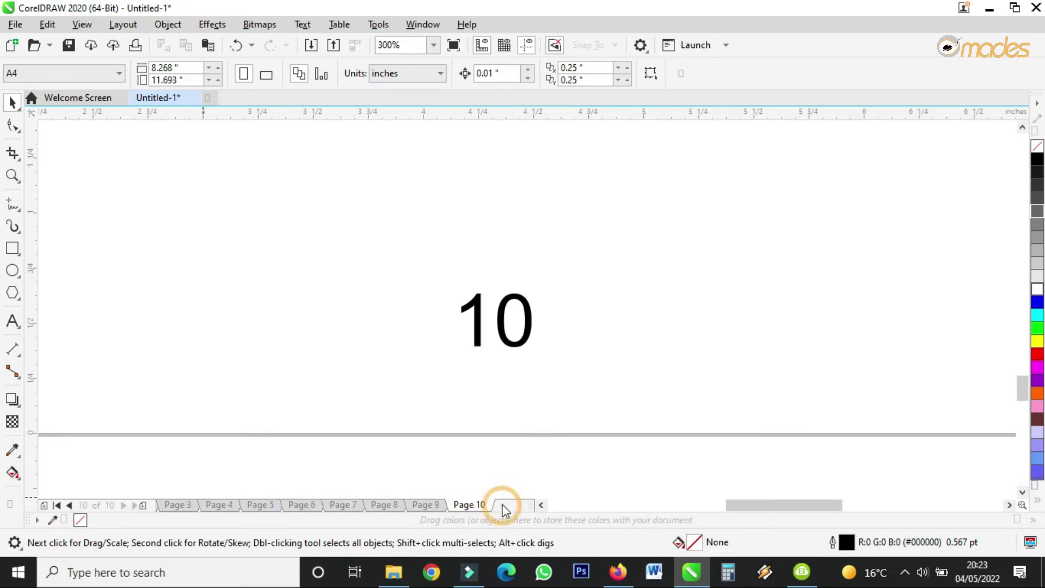
pyautogui.scroll(-5, 429, 403)
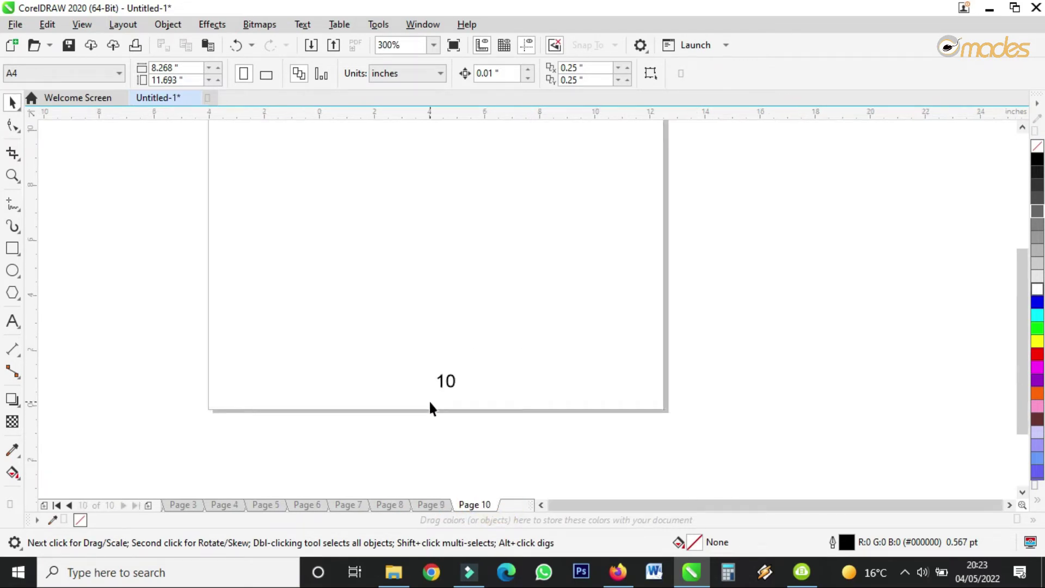
# Set the page number on page 1 to the Arno Pro Caption font at 12 pt.
pyautogui.click(57, 506)
pyautogui.scroll(4, 446, 402)
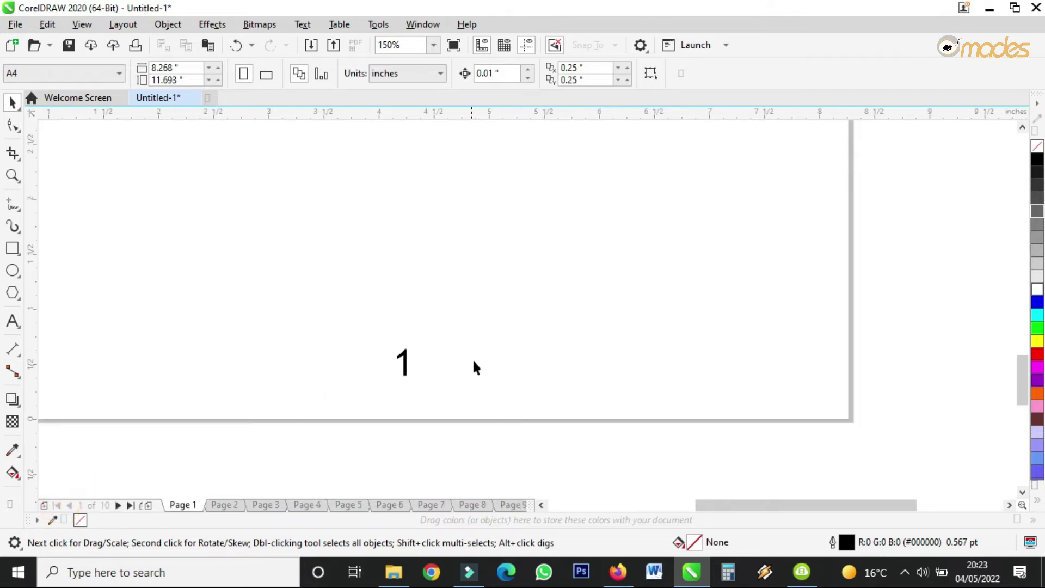
pyautogui.scroll(-1, 457, 343)
pyautogui.scroll(2, 419, 381)
pyautogui.moveTo(414, 414); pyautogui.dragTo(593, 177)
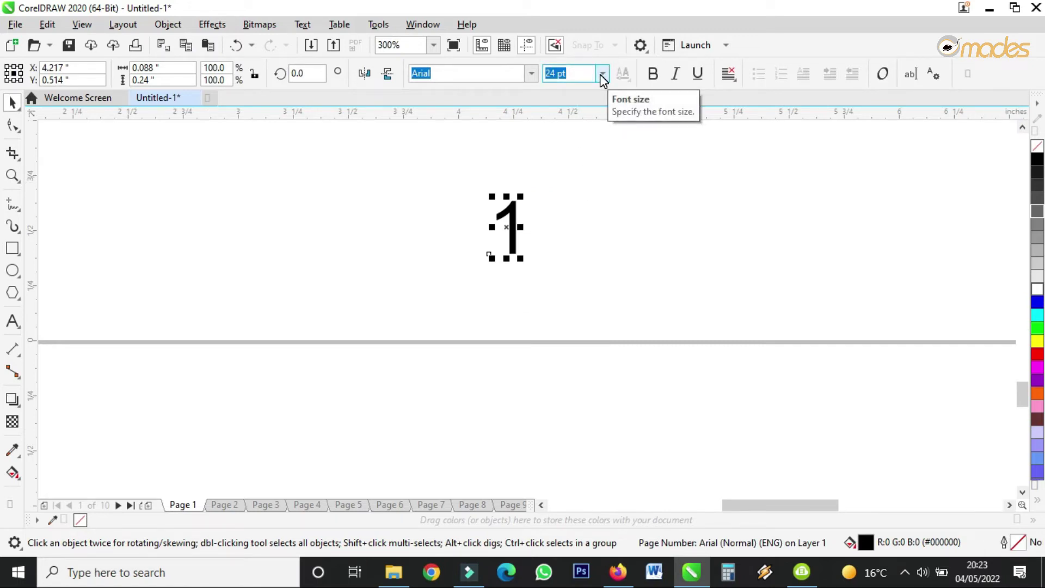
pyautogui.click(532, 76)
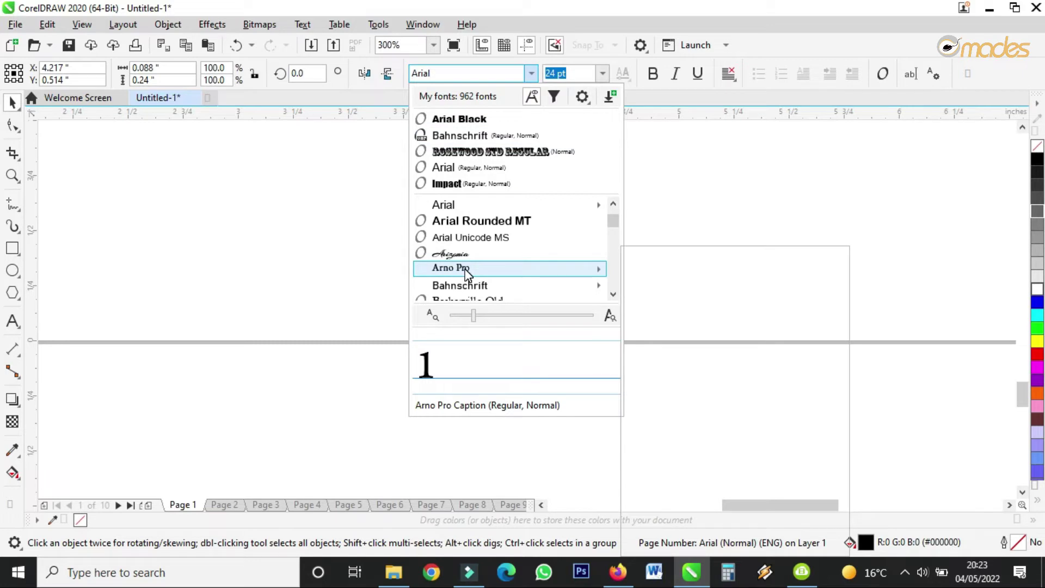
pyautogui.click(466, 269)
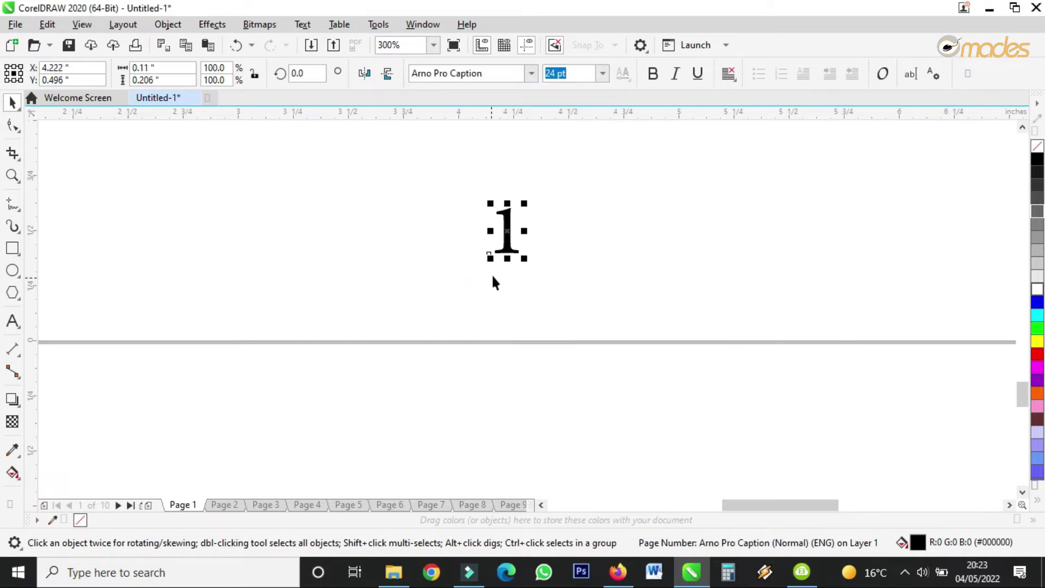
pyautogui.click(603, 72)
pyautogui.click(563, 182)
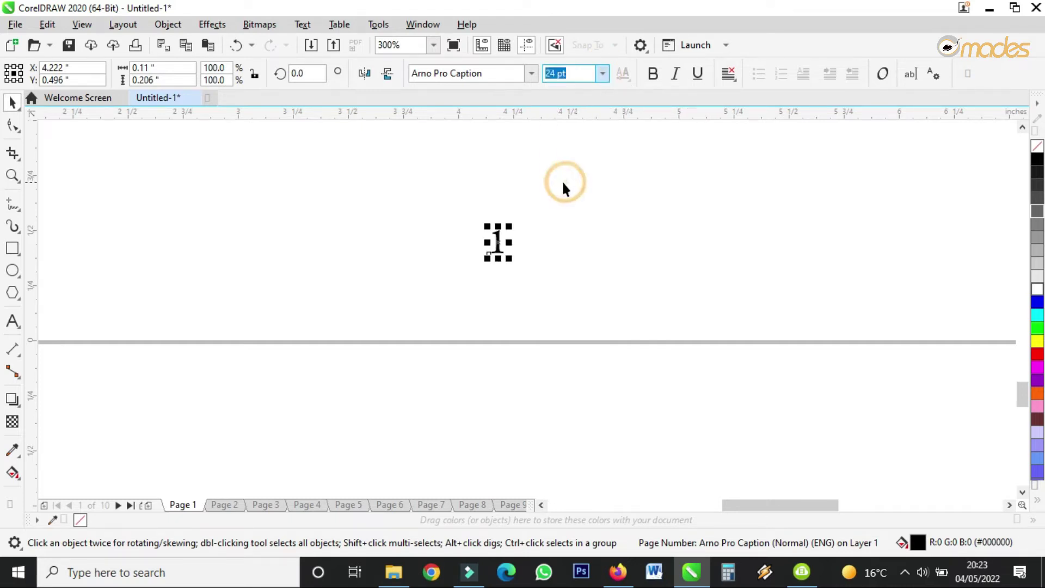
# Compare the page number's font and size on pages 2, 1 and 5.
pyautogui.click(223, 505)
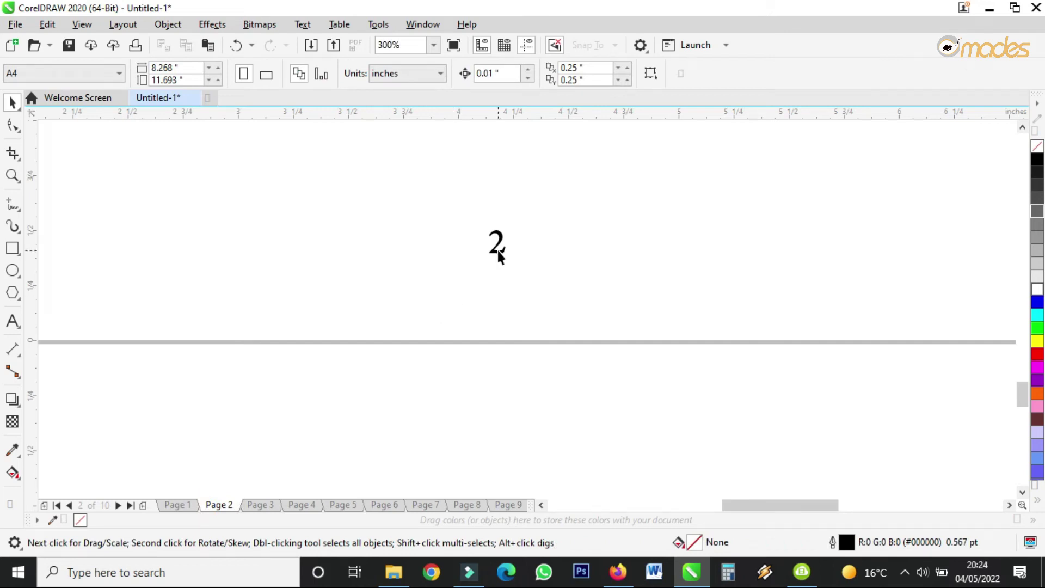
pyautogui.click(184, 506)
pyautogui.scroll(5, 489, 247)
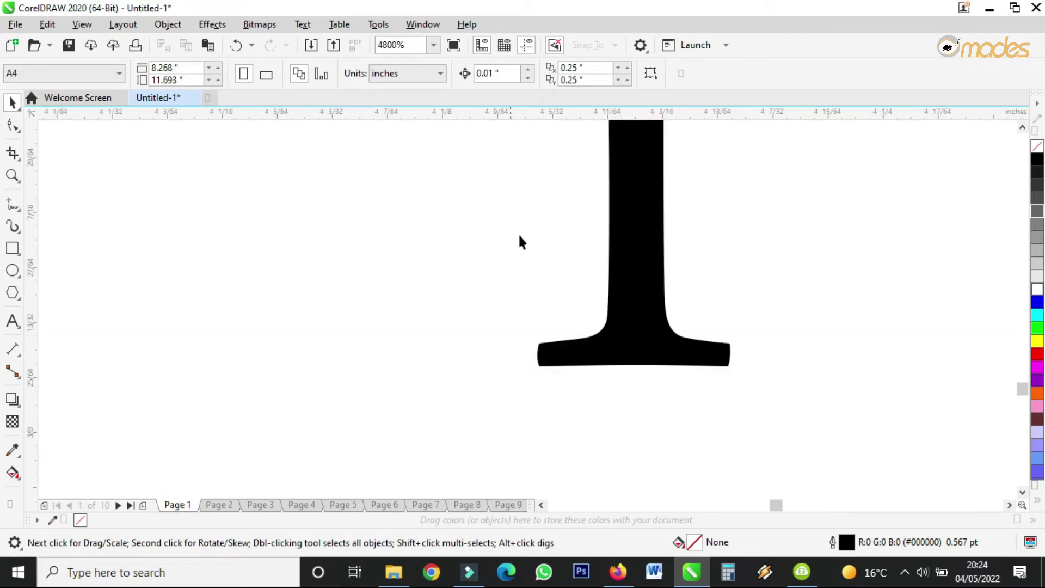
pyautogui.click(617, 259)
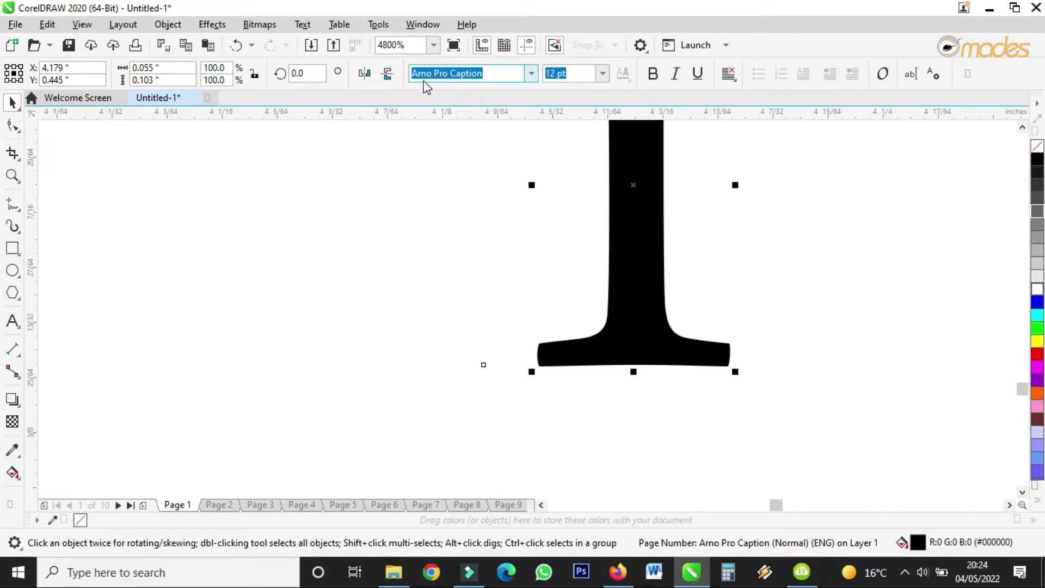
pyautogui.click(344, 504)
pyautogui.scroll(-2, 597, 292)
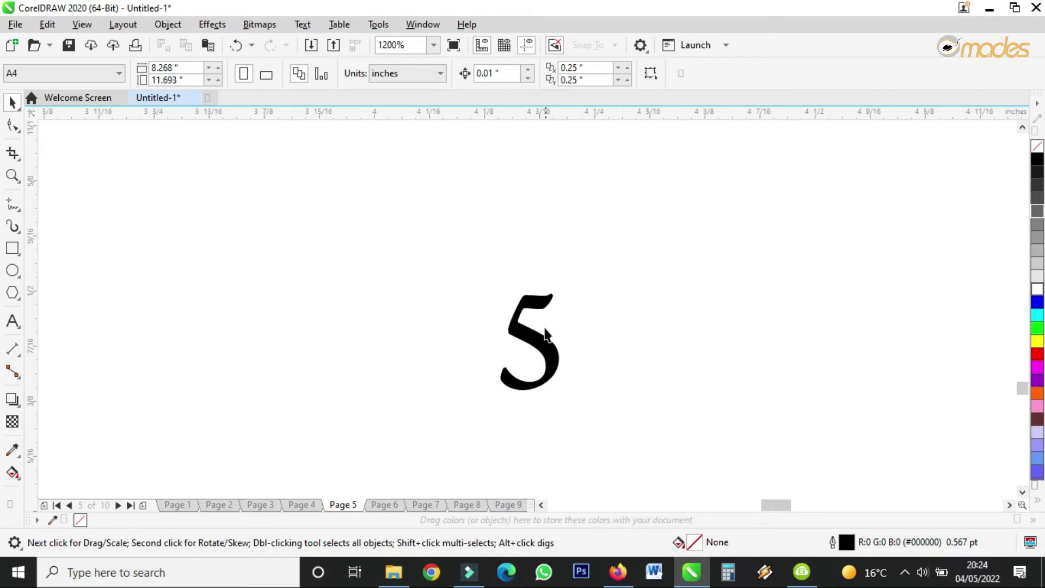
pyautogui.scroll(1, 537, 343)
pyautogui.click(534, 347)
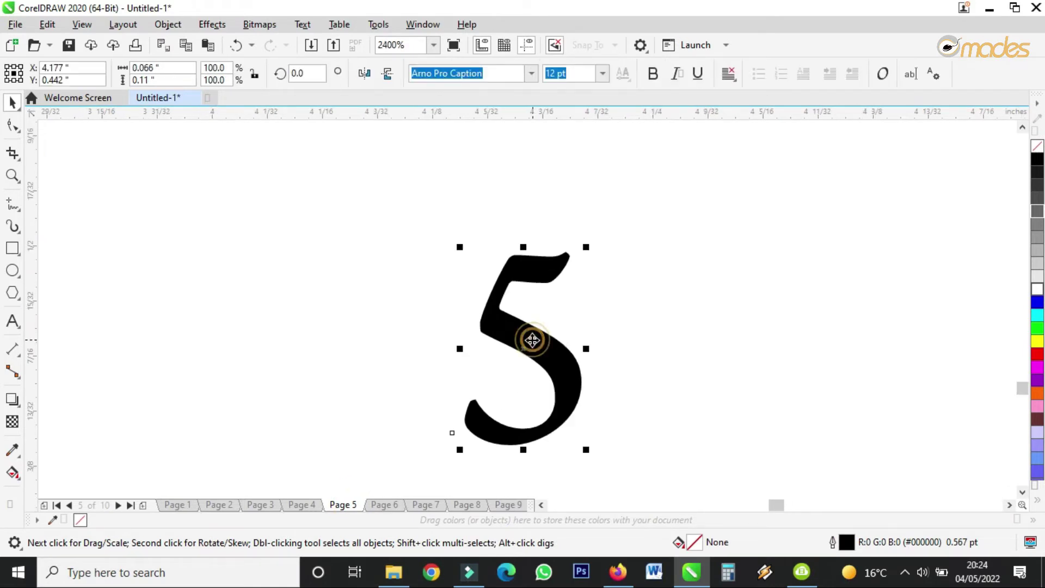
pyautogui.click(584, 78)
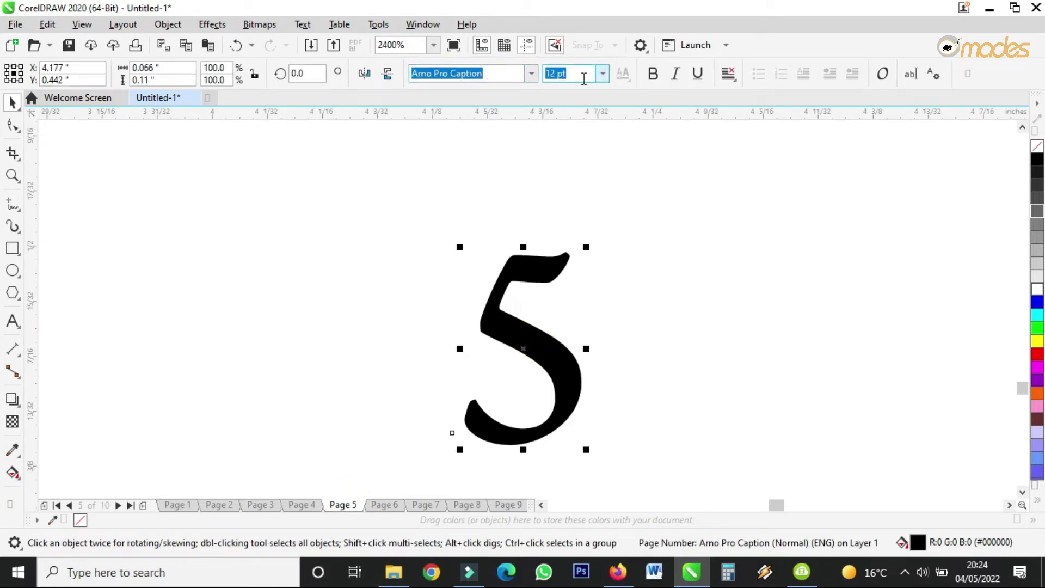
# Change the font of page 1's number to Bahnschrift and check the number on page 8.
pyautogui.click(178, 505)
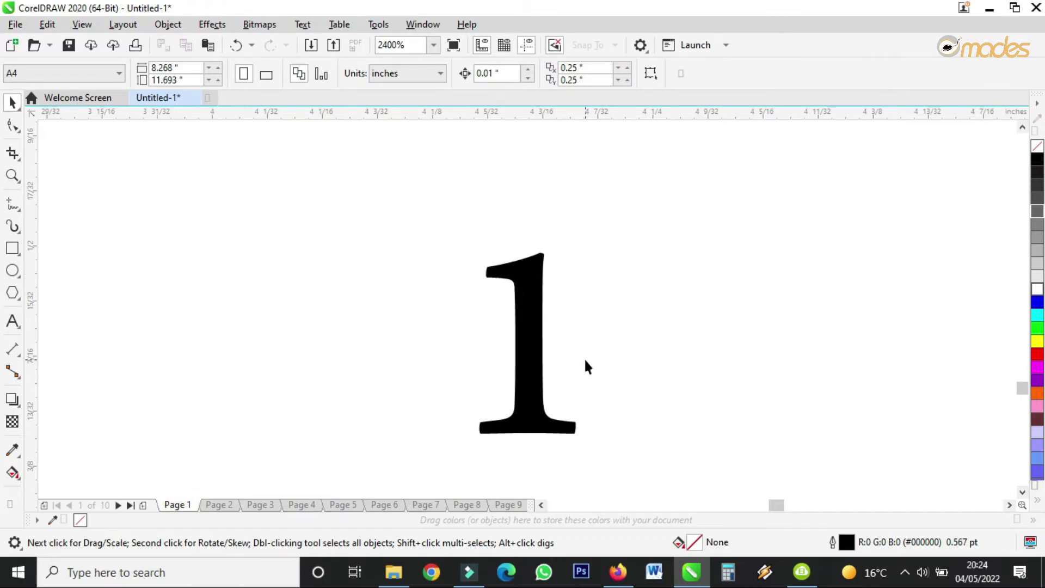
pyautogui.click(536, 313)
pyautogui.click(531, 81)
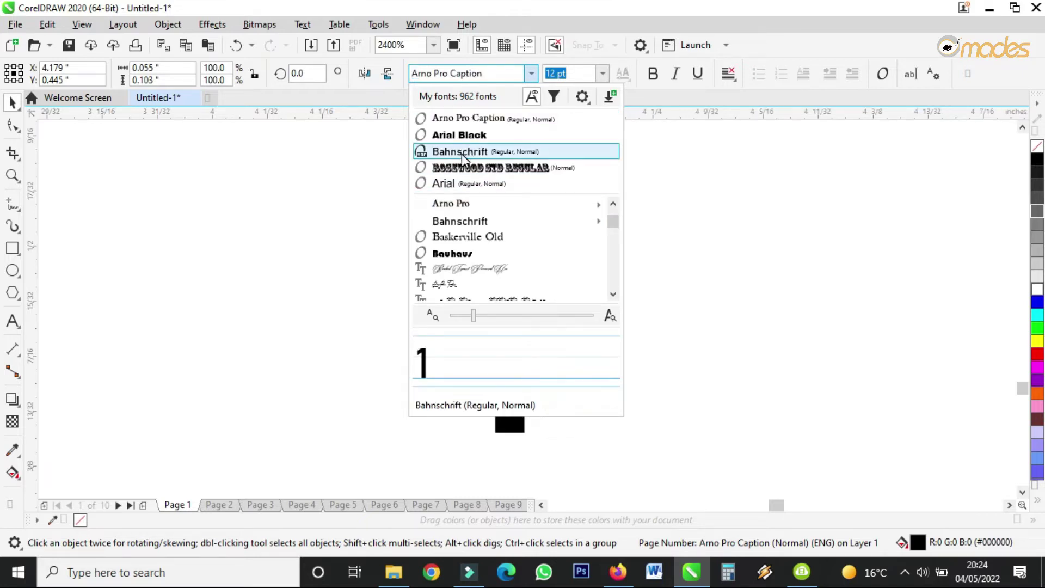
pyautogui.click(460, 152)
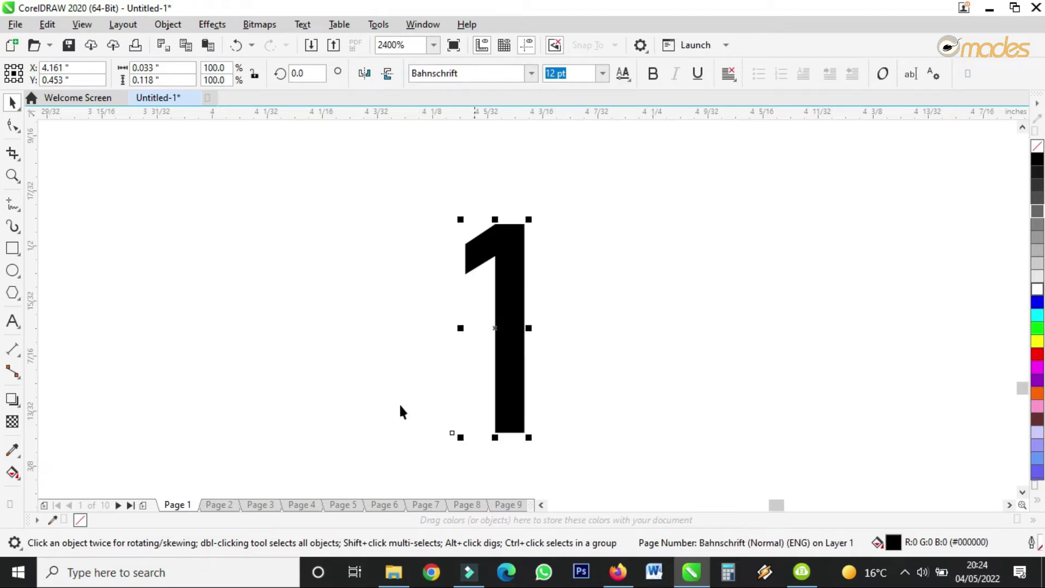
pyautogui.click(470, 510)
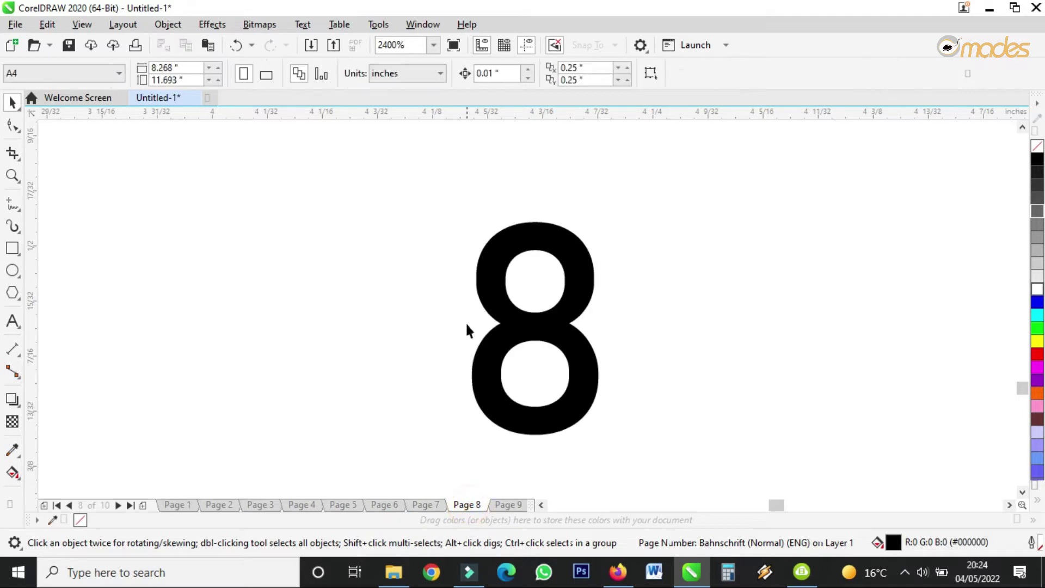
pyautogui.click(498, 296)
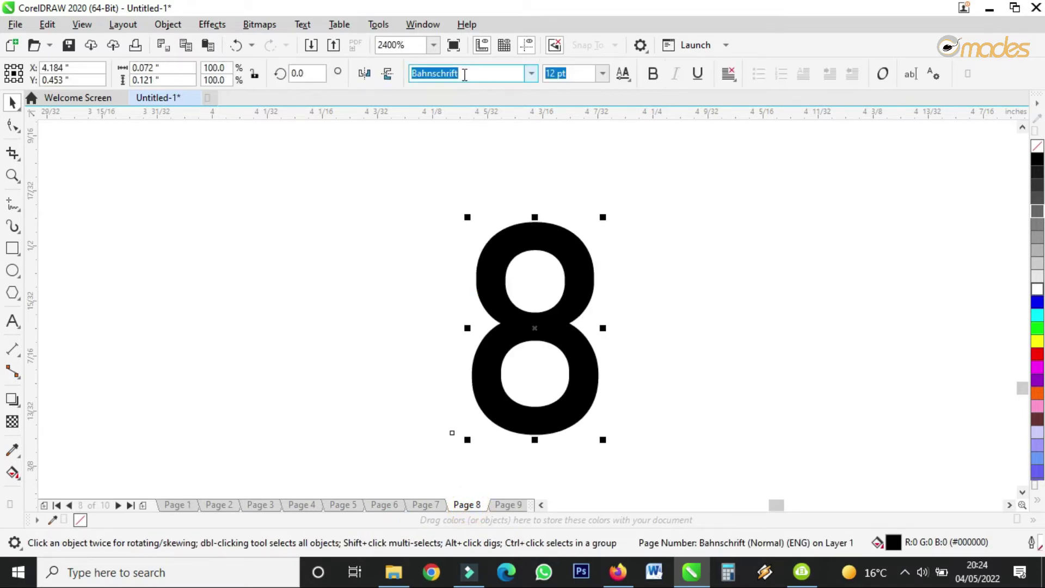
pyautogui.scroll(-1, 497, 359)
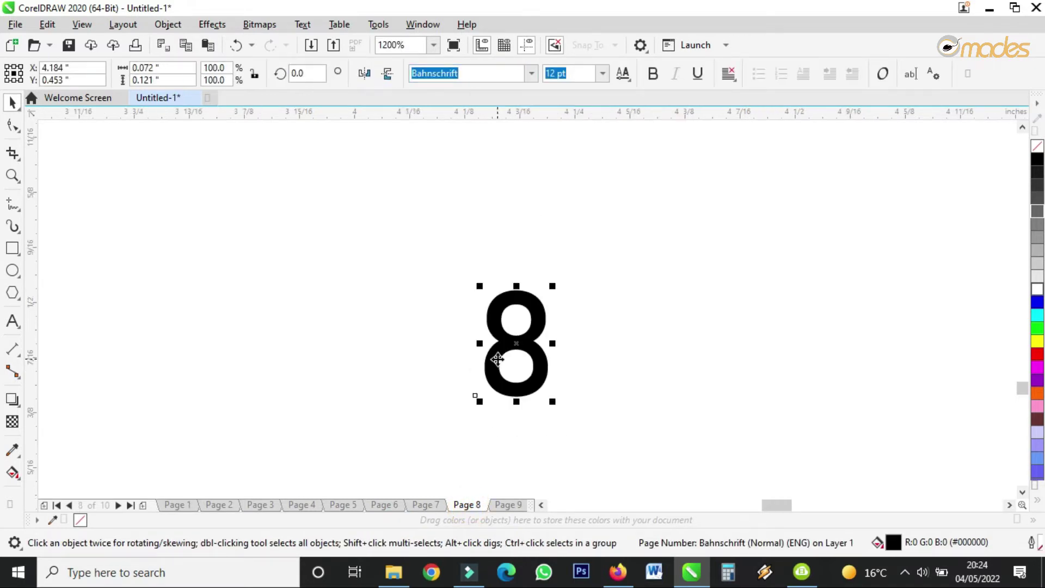
# Move page 1's number into the page's lower-left corner, at about X 0.11 in and Y 0.16 in.
pyautogui.click(179, 504)
pyautogui.scroll(-4, 492, 340)
pyautogui.scroll(-2, 502, 362)
pyautogui.scroll(4, 479, 354)
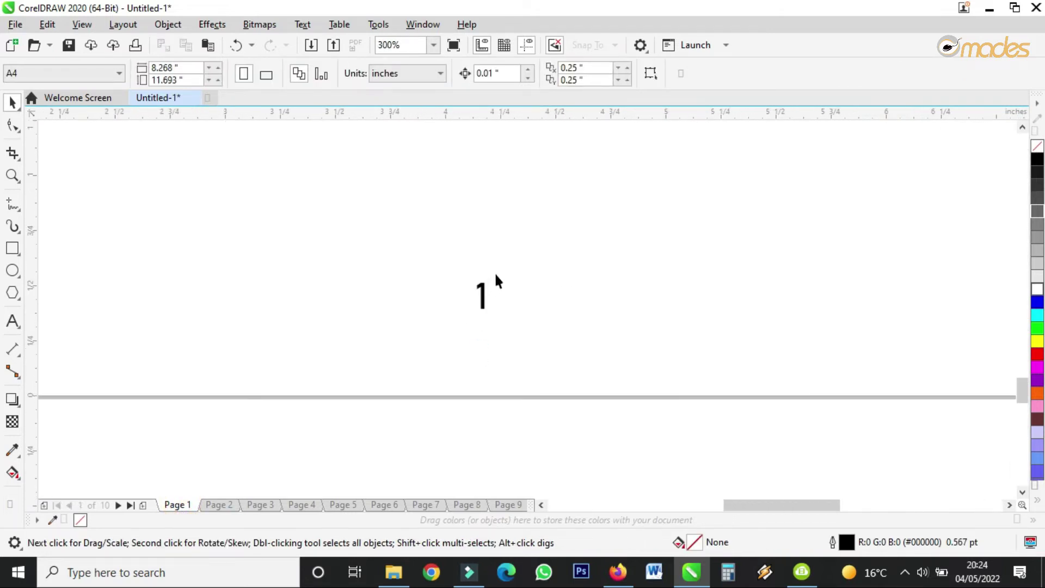
pyautogui.scroll(-3, 461, 347)
pyautogui.scroll(2, 483, 357)
pyautogui.scroll(-1, 511, 334)
pyautogui.click(512, 310)
pyautogui.moveTo(512, 311); pyautogui.dragTo(292, 327)
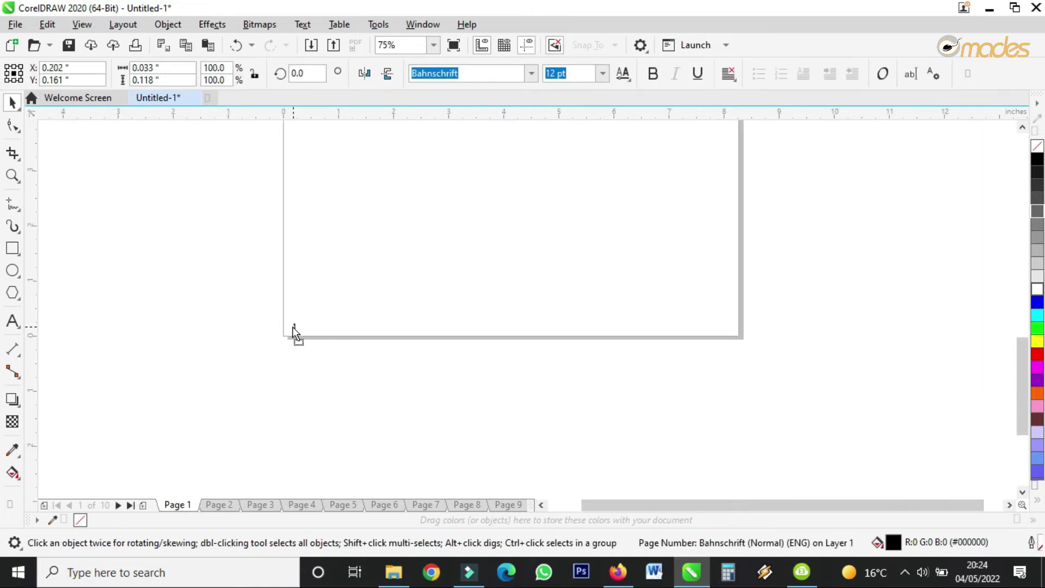
pyautogui.scroll(4, 292, 327)
pyautogui.moveTo(305, 342); pyautogui.dragTo(278, 344)
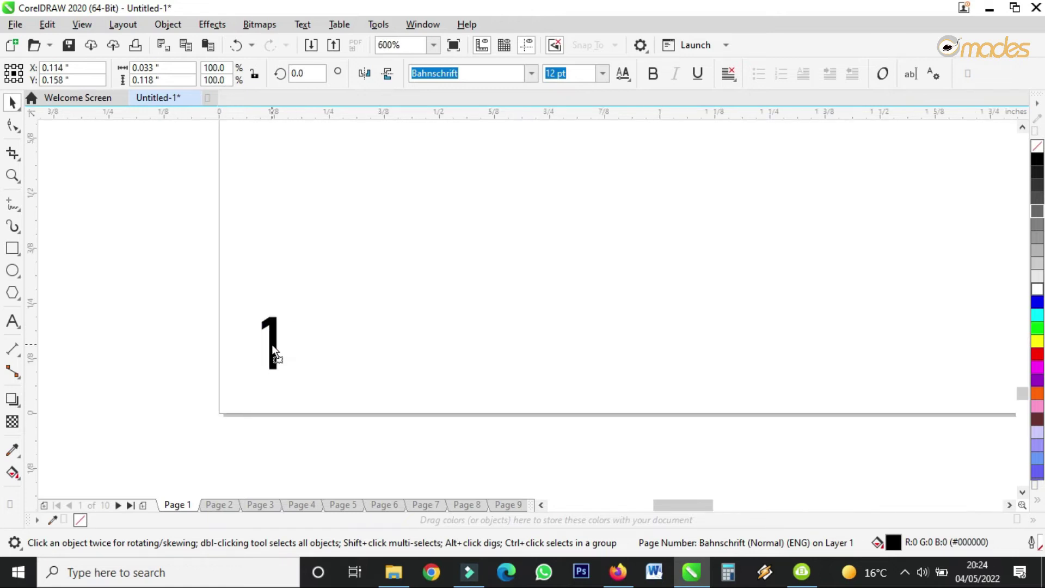
# Check the page number's lower-left corner position on pages 2, 3 and 4.
pyautogui.scroll(-10, 292, 343)
pyautogui.scroll(6, 323, 364)
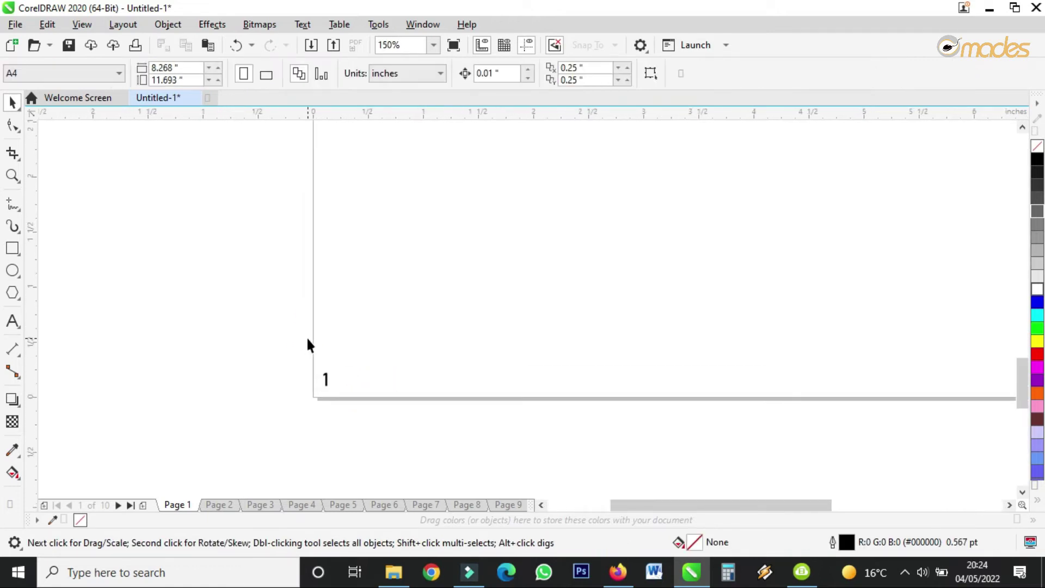
pyautogui.click(220, 507)
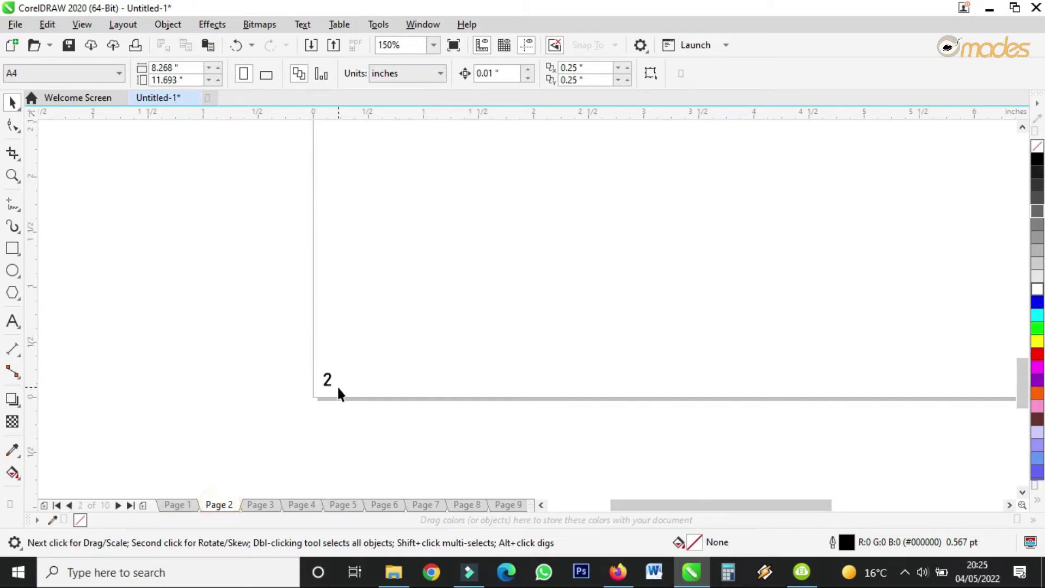
pyautogui.click(258, 504)
pyautogui.click(302, 504)
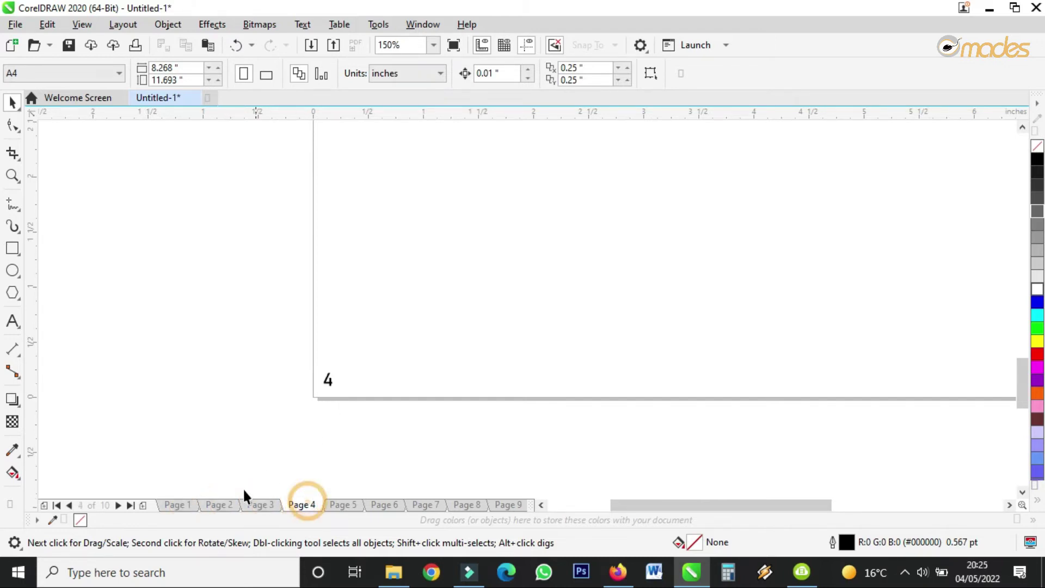
# Move page 1's number into the page's upper-right corner, at about X 8.19 in and Y 11.60 in.
pyautogui.scroll(-4, 244, 487)
pyautogui.click(177, 504)
pyautogui.moveTo(222, 443); pyautogui.dragTo(484, 149)
pyautogui.scroll(2, 484, 149)
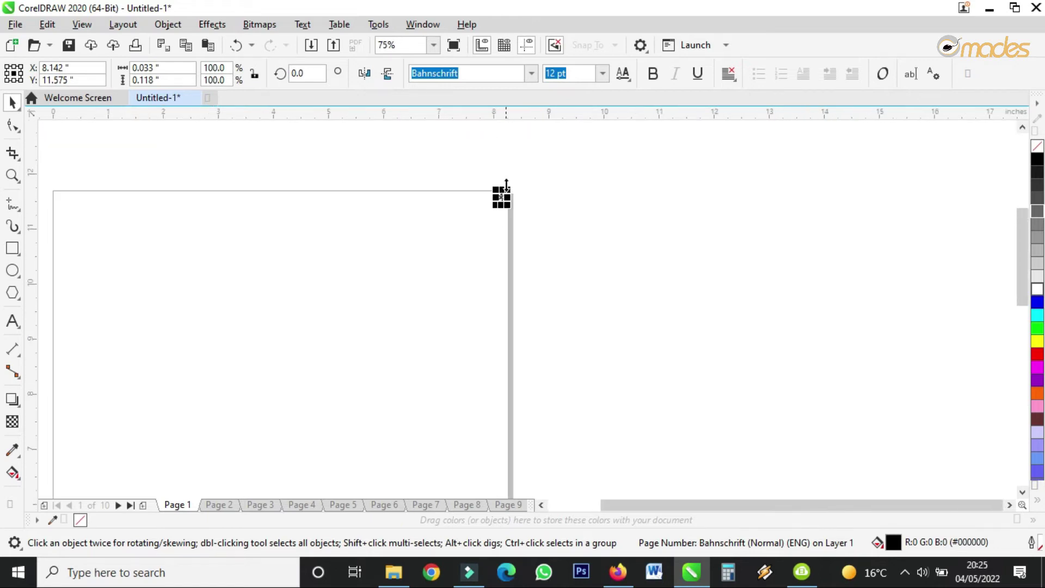
pyautogui.scroll(3, 506, 184)
pyautogui.moveTo(488, 283); pyautogui.dragTo(489, 271)
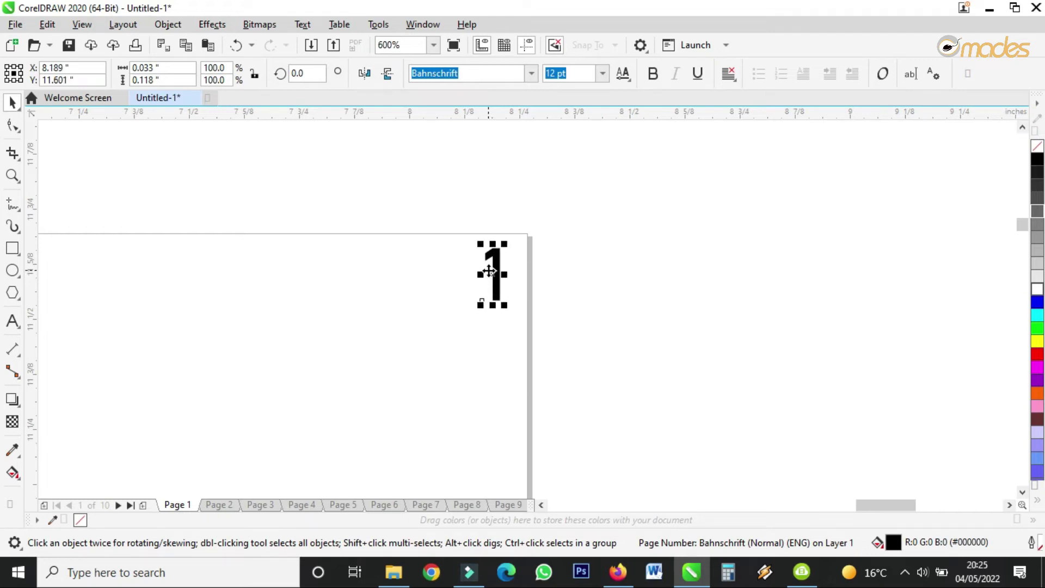
pyautogui.scroll(-6, 522, 217)
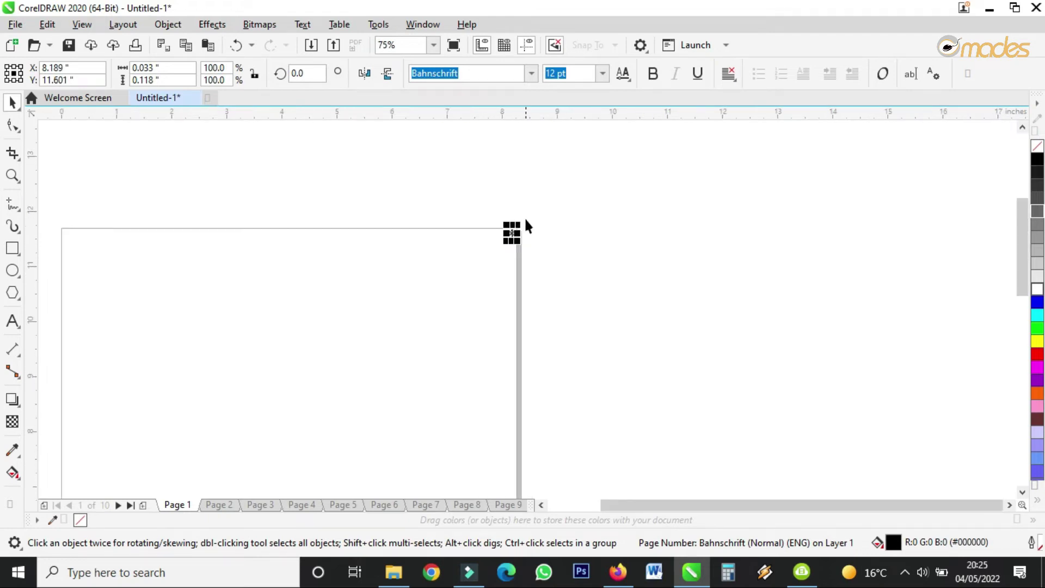
# Check the page number's upper-right corner position on pages 2, 7 and 8.
pyautogui.click(231, 508)
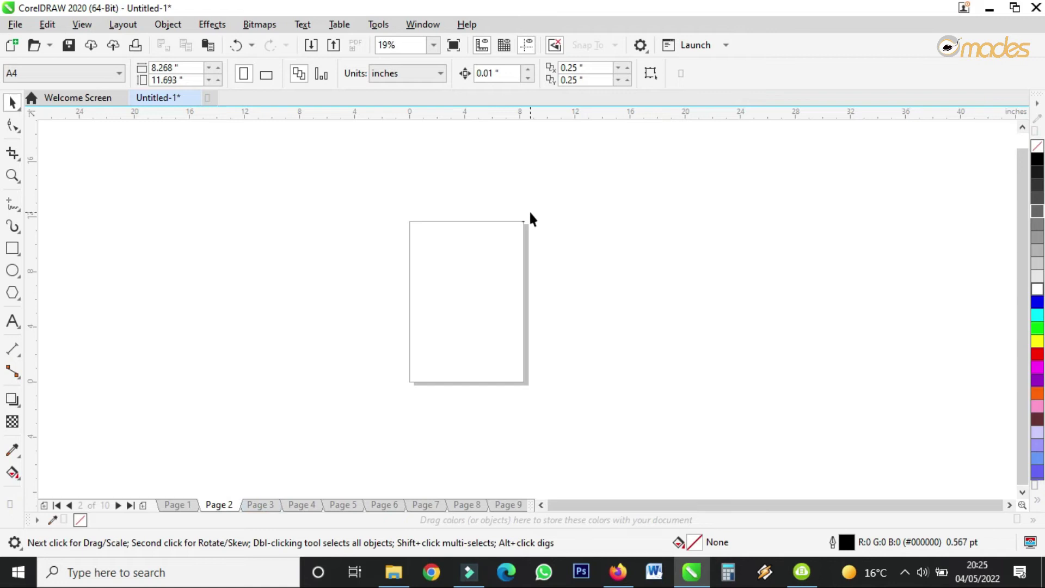
pyautogui.scroll(5, 531, 218)
pyautogui.click(442, 504)
pyautogui.click(472, 505)
pyautogui.click(481, 271)
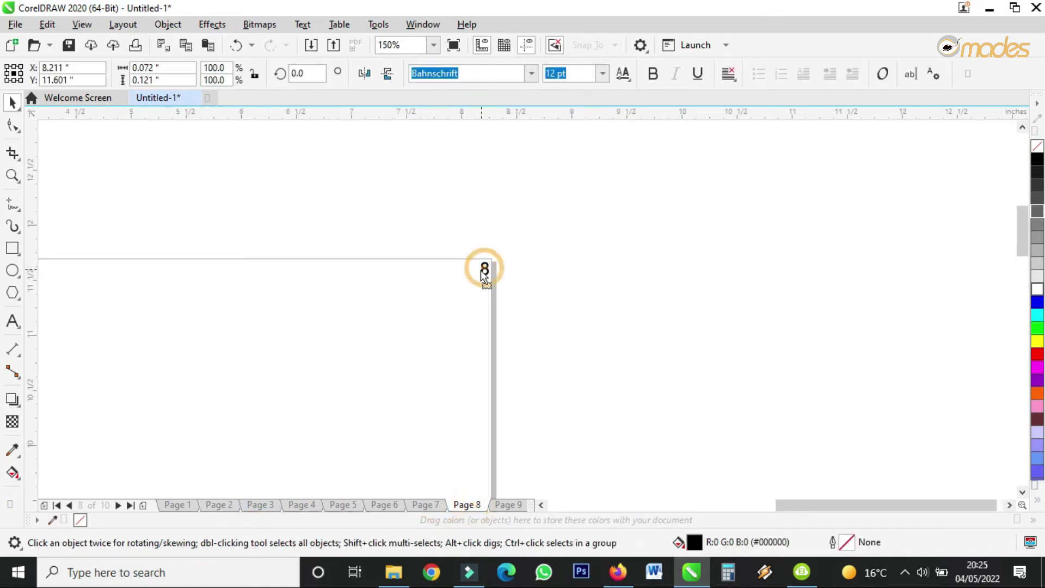
pyautogui.click(516, 283)
pyautogui.scroll(-2, 547, 223)
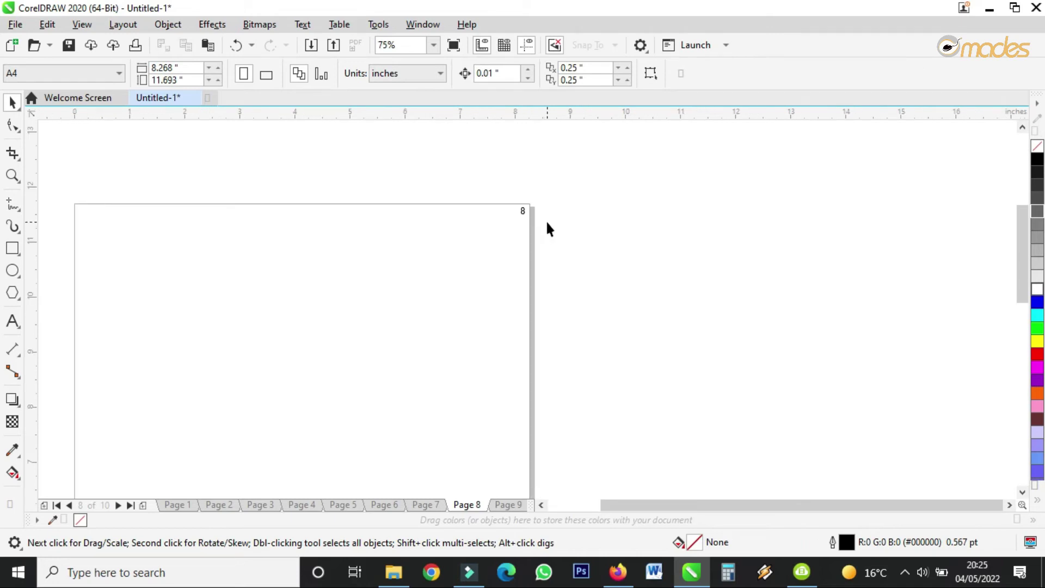
pyautogui.scroll(-3, 547, 223)
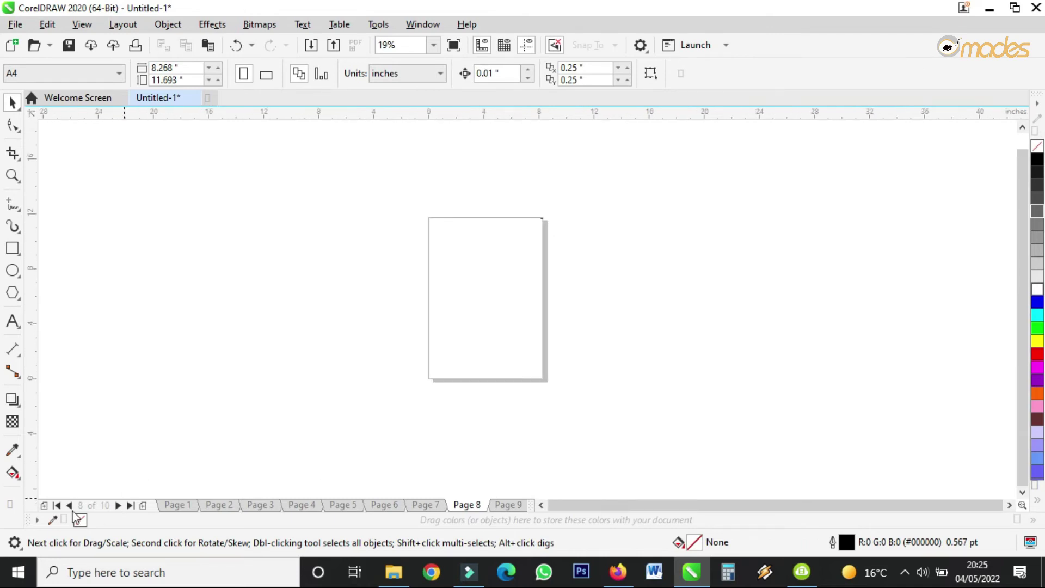
# Delete the page number on page 1 and check its corner on page 7.
pyautogui.click(56, 505)
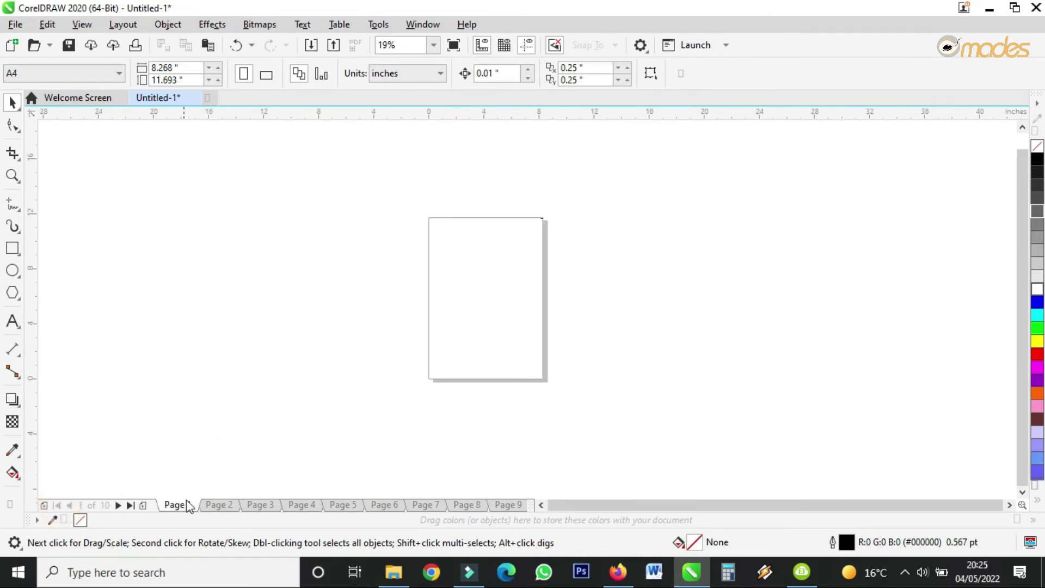
pyautogui.scroll(3, 571, 214)
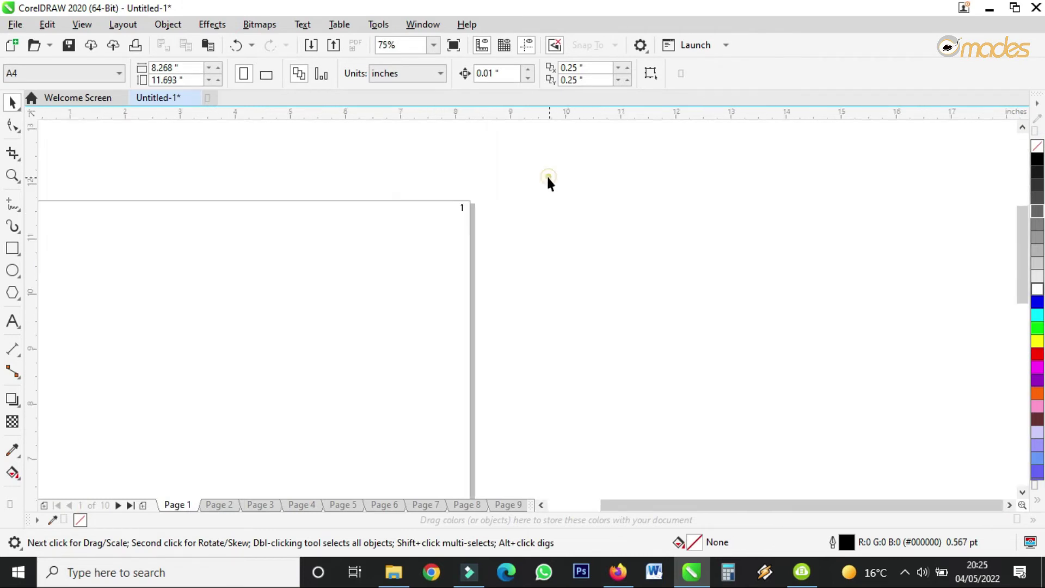
pyautogui.click(461, 207)
pyautogui.click(352, 264)
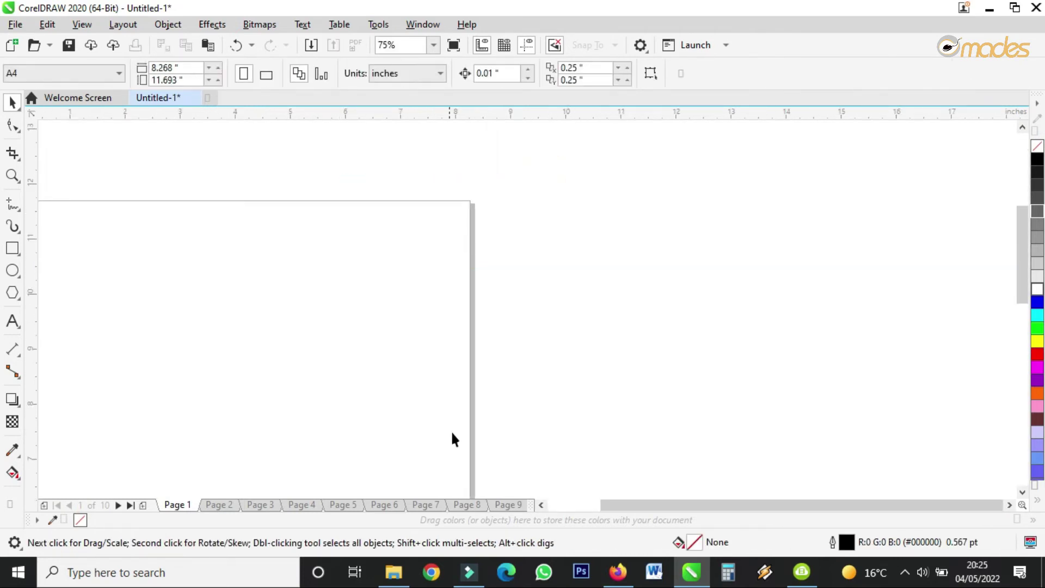
pyautogui.click(427, 505)
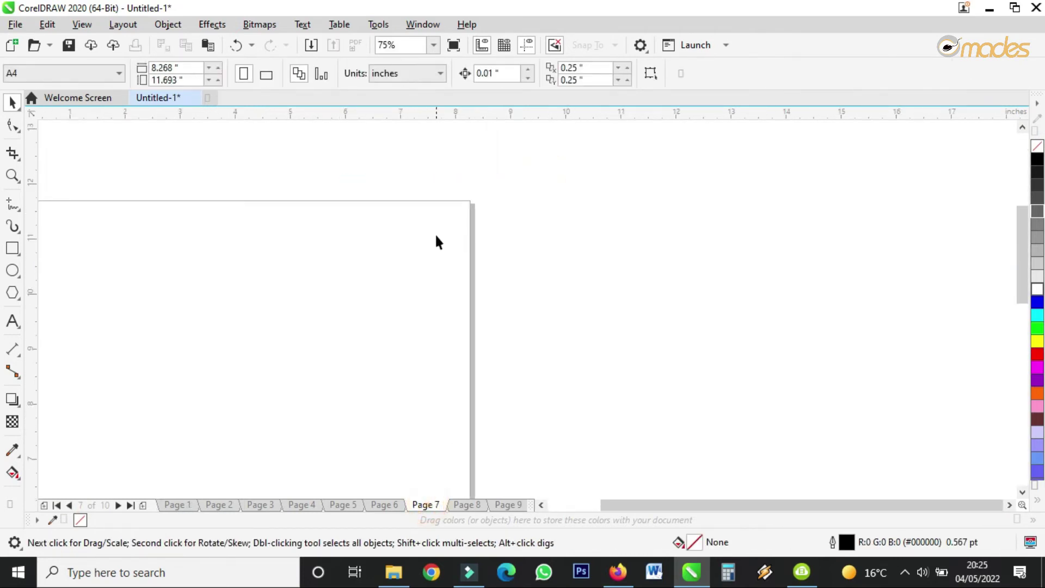
# Set the page numbering to start on page 3 in the page number settings.
pyautogui.click(56, 506)
pyautogui.scroll(-3, 453, 226)
pyautogui.scroll(3, 427, 373)
pyautogui.scroll(-3, 441, 354)
pyautogui.scroll(3, 445, 344)
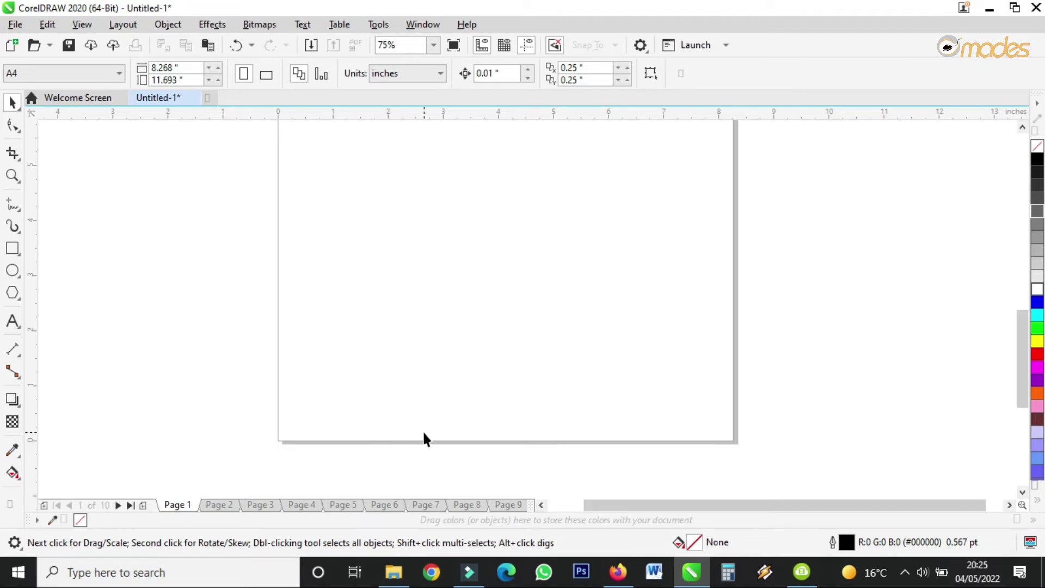
pyautogui.click(141, 27)
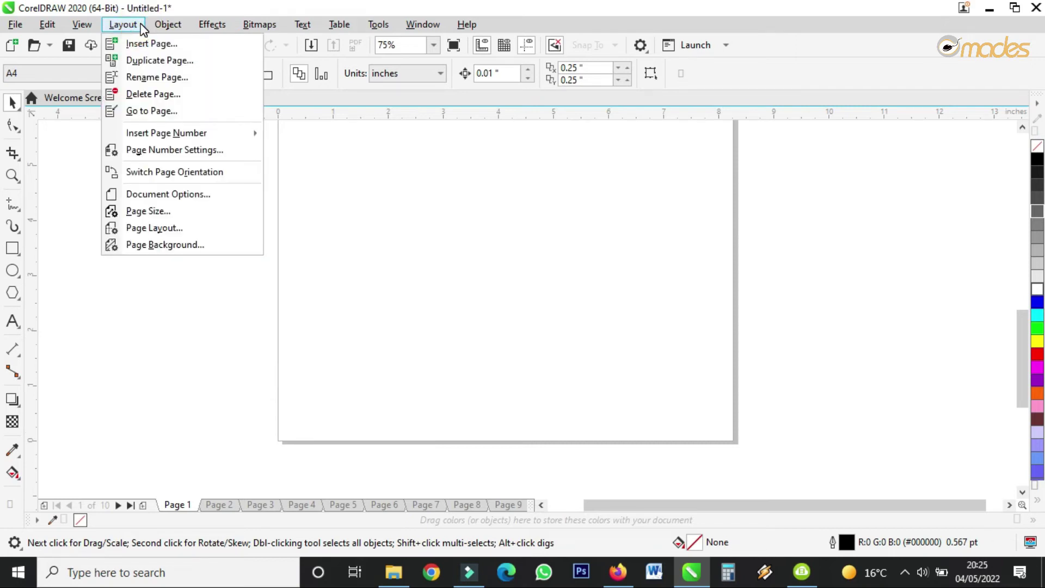
pyautogui.click(156, 149)
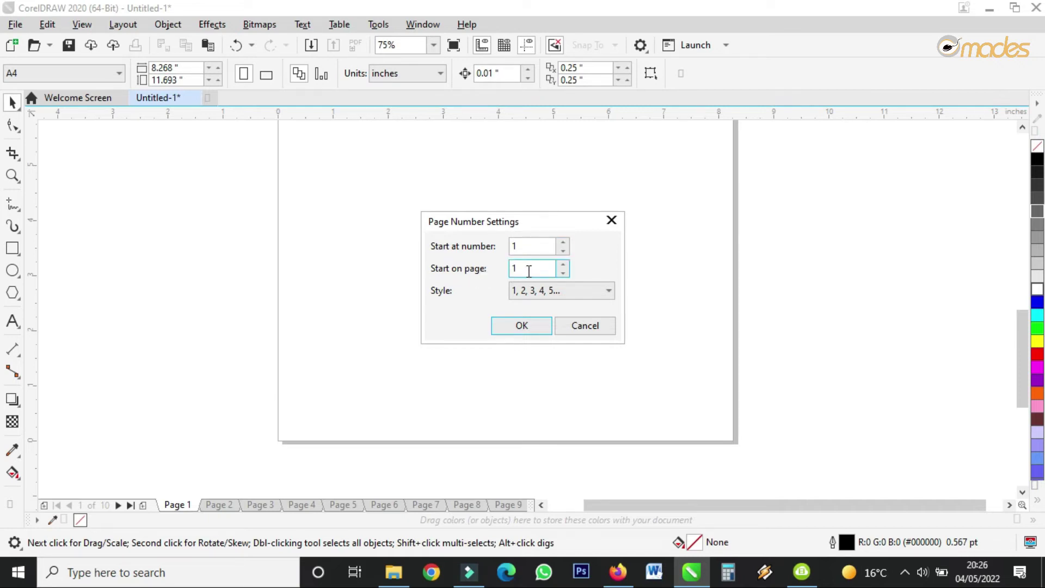
pyautogui.click(528, 270)
pyautogui.click(528, 270)
pyautogui.doubleClick(539, 269)
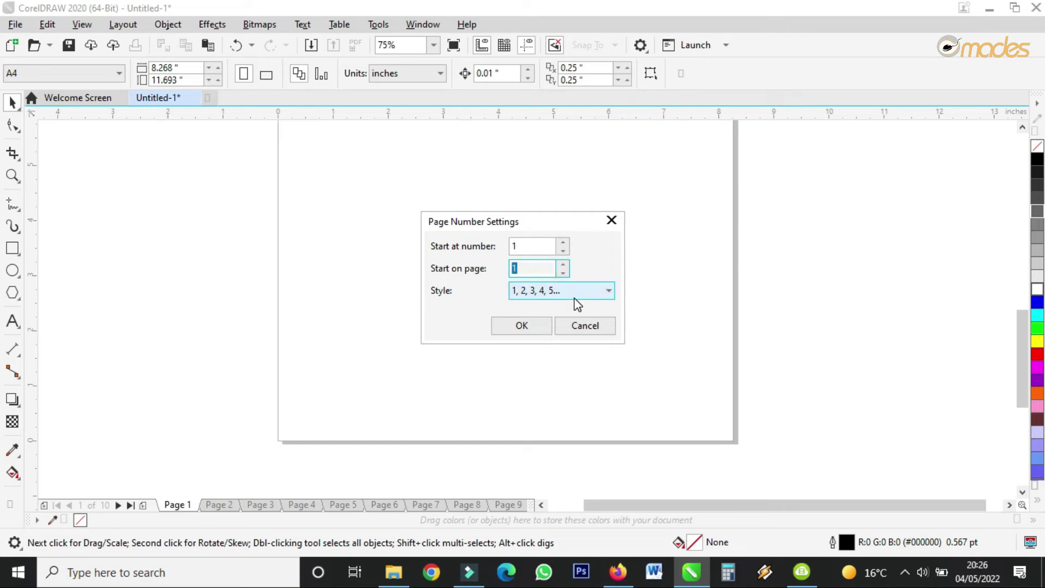
pyautogui.write('3')
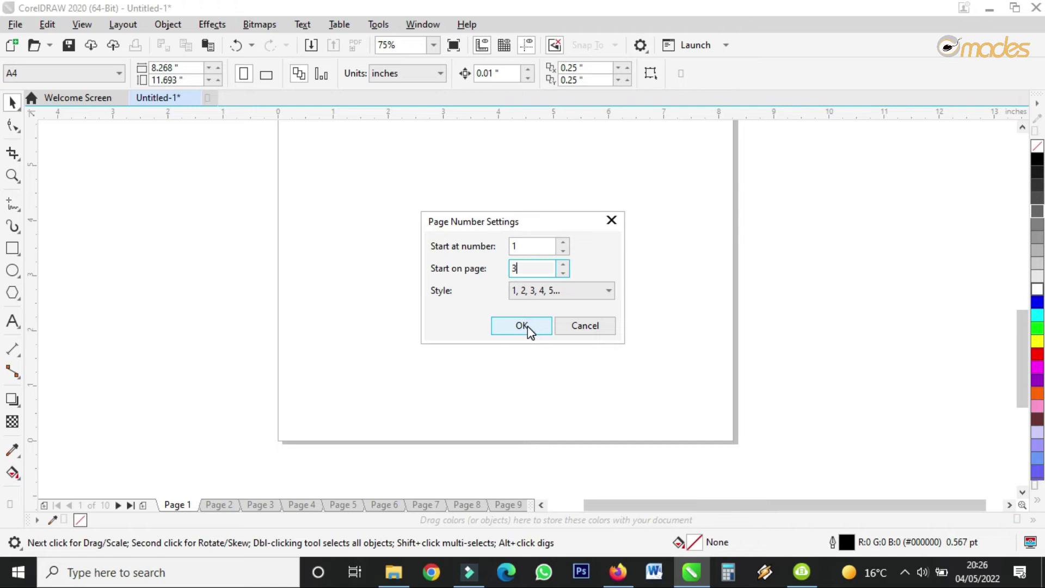
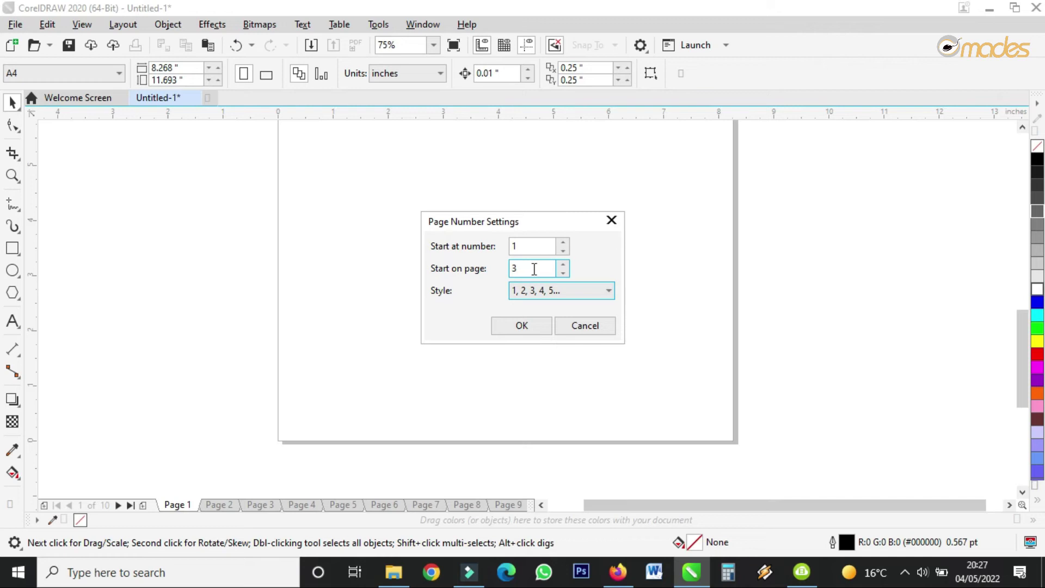
pyautogui.click(526, 325)
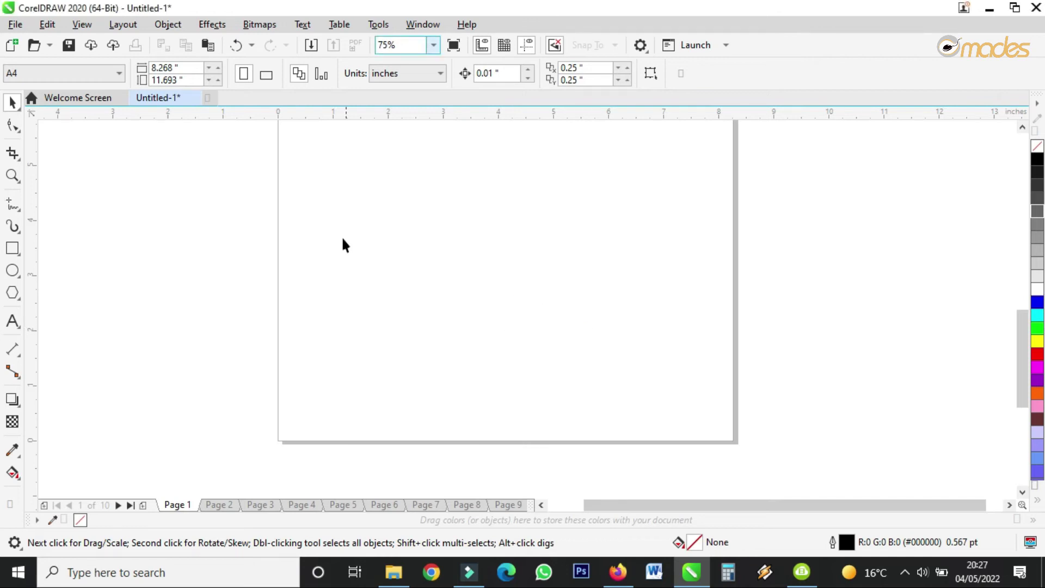
# Check page 3 for a page number, return to page 1 and insert page numbers on all pages.
pyautogui.scroll(-4, 334, 315)
pyautogui.click(260, 505)
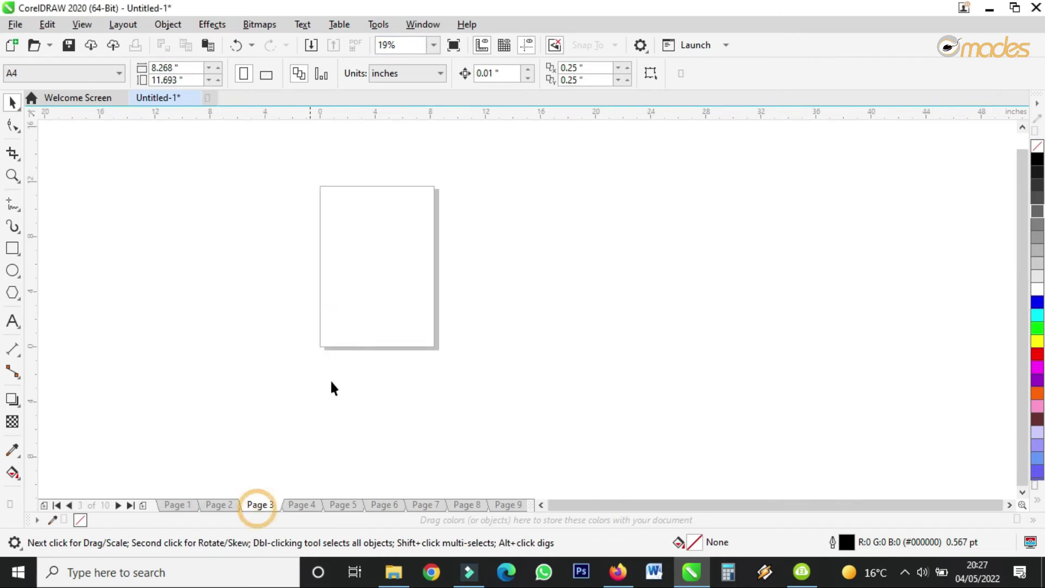
pyautogui.scroll(2, 342, 308)
pyautogui.scroll(-1, 392, 369)
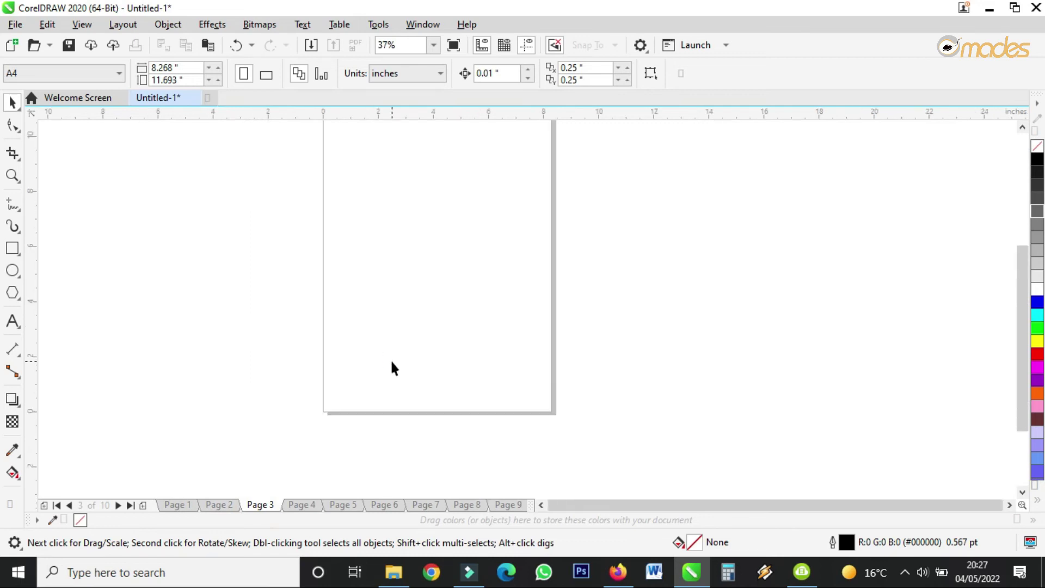
pyautogui.click(181, 504)
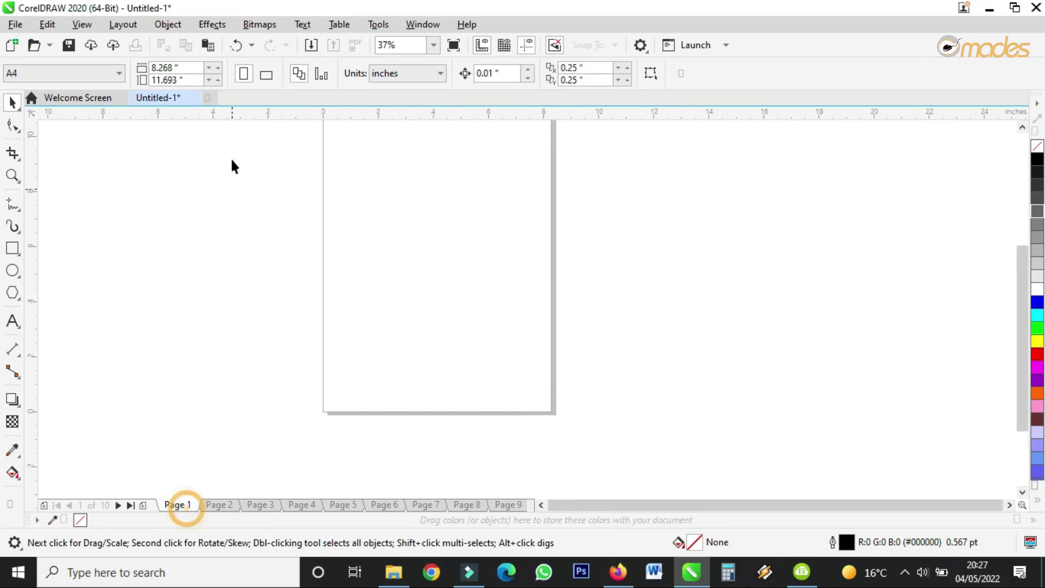
pyautogui.click(135, 26)
pyautogui.moveTo(191, 136)
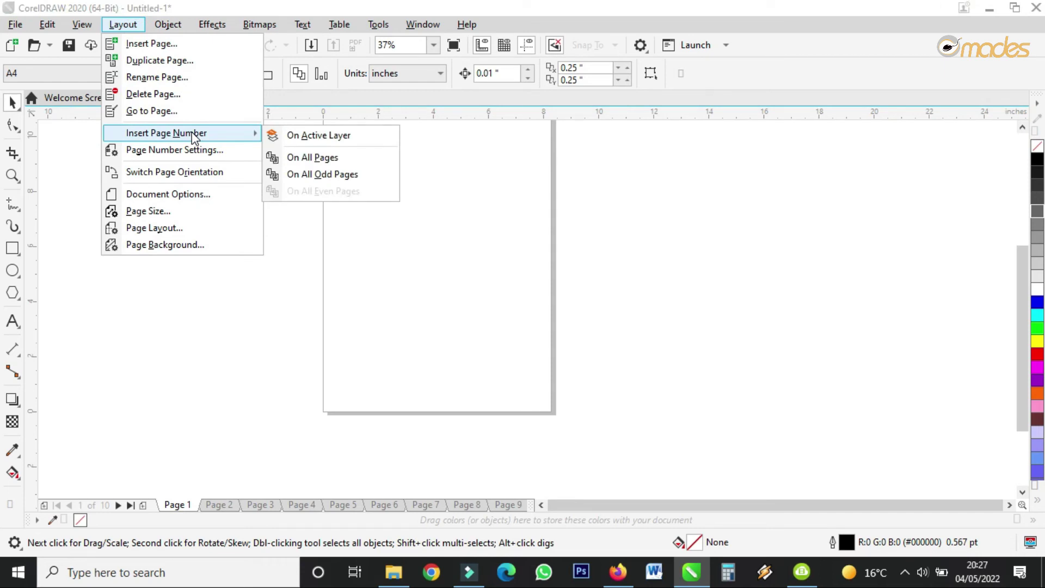
pyautogui.click(300, 158)
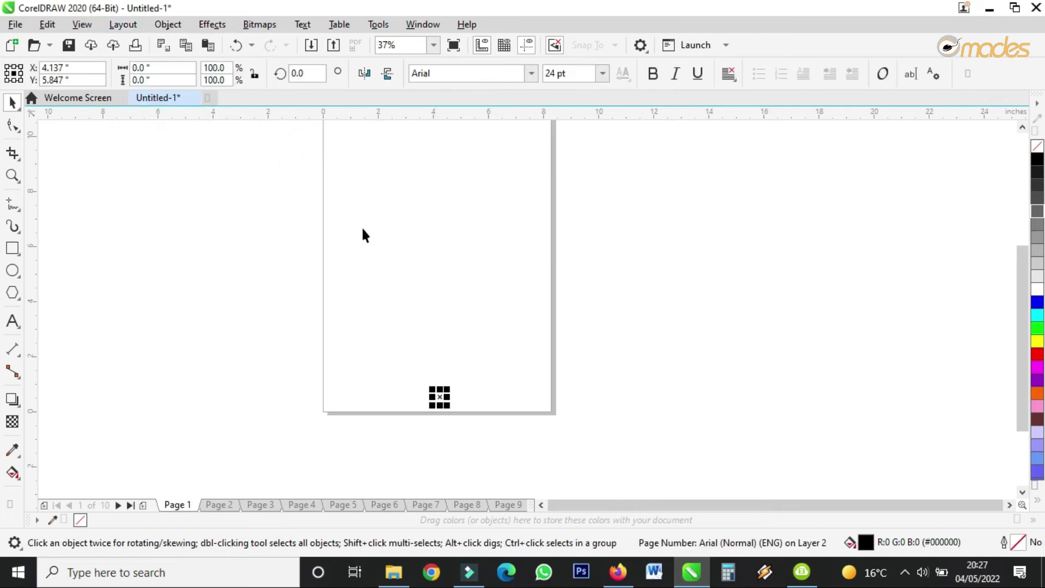
# Examine the numbering at the foot of page 1 and pages 2 through 8.
pyautogui.scroll(2, 405, 423)
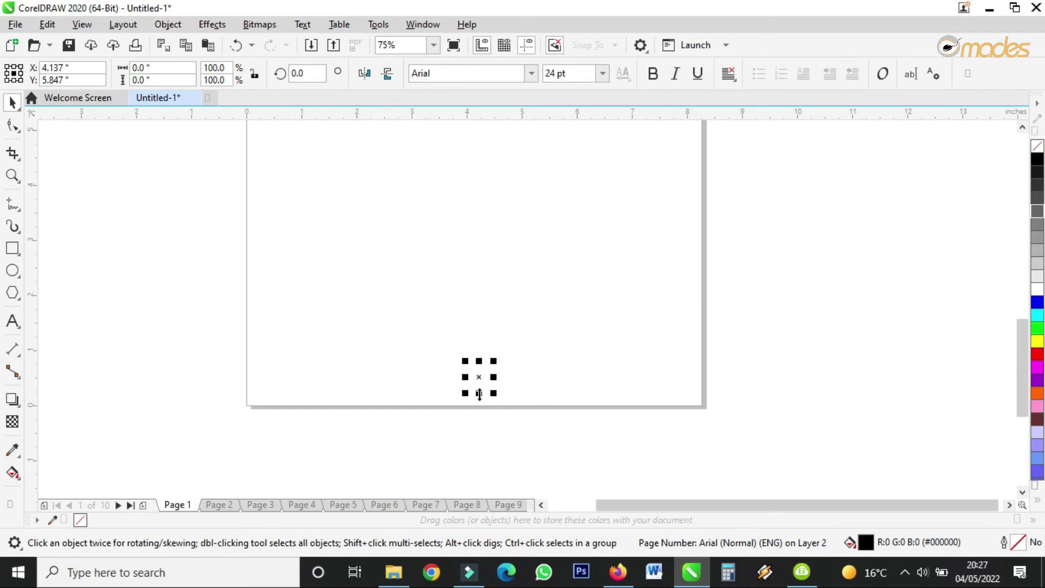
pyautogui.click(235, 505)
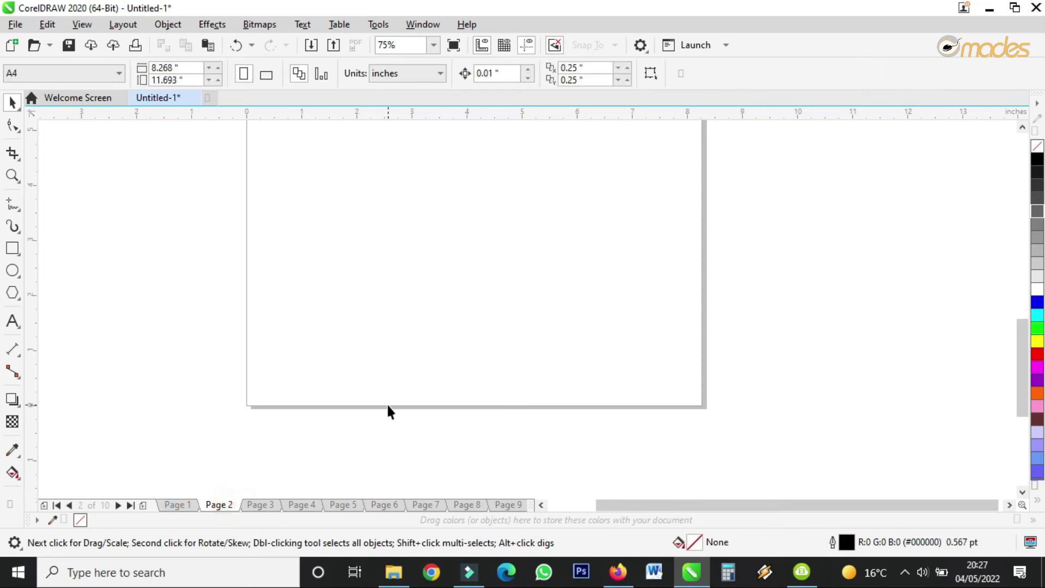
pyautogui.click(264, 506)
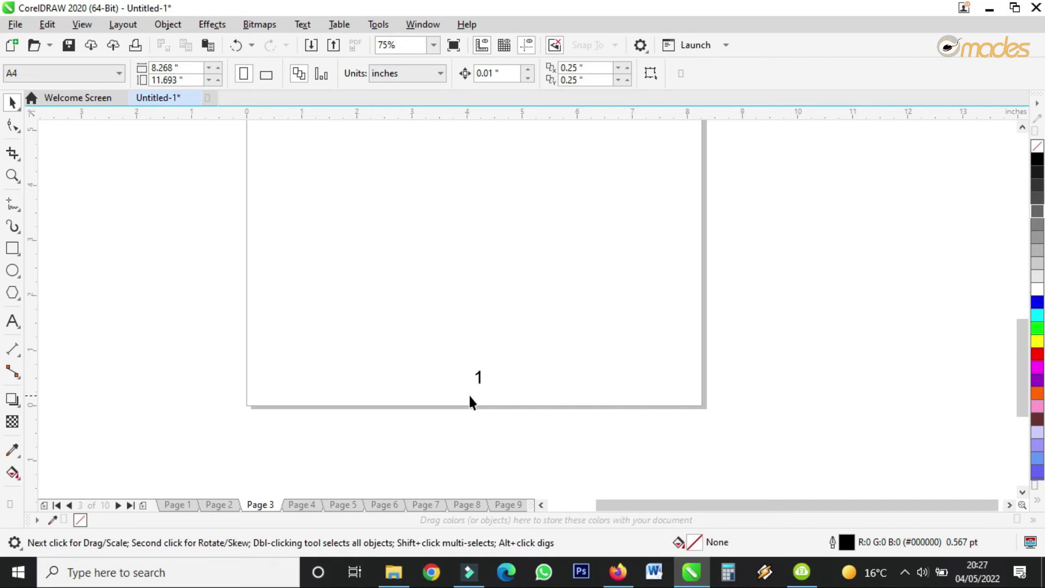
pyautogui.click(318, 505)
pyautogui.click(339, 504)
pyautogui.click(380, 504)
pyautogui.click(423, 505)
pyautogui.click(467, 507)
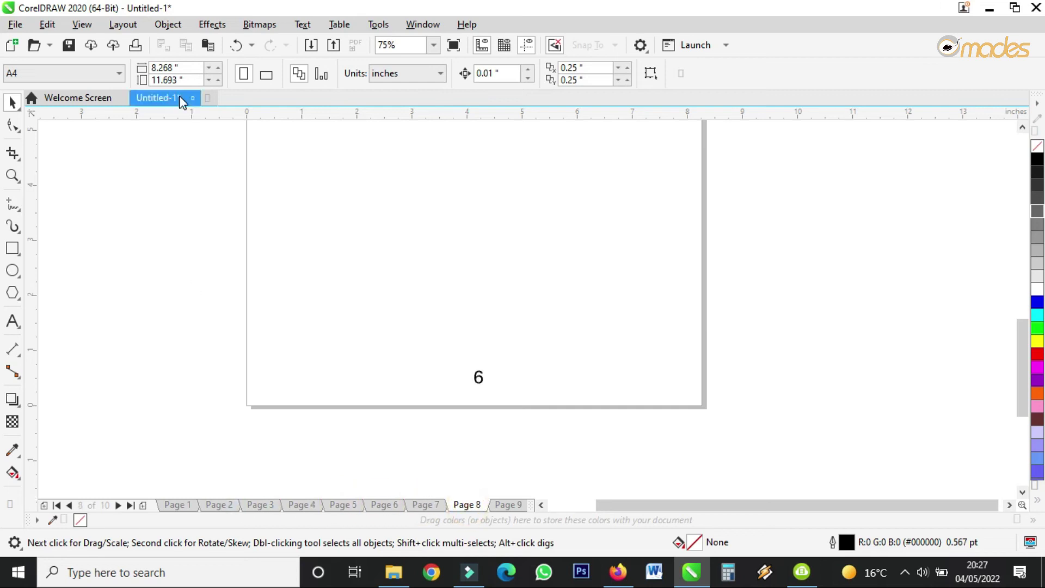
# Change the page number style to lowercase Roman numerals (i, ii, iii, iv, v), with numbering starting on page 3.
pyautogui.click(123, 24)
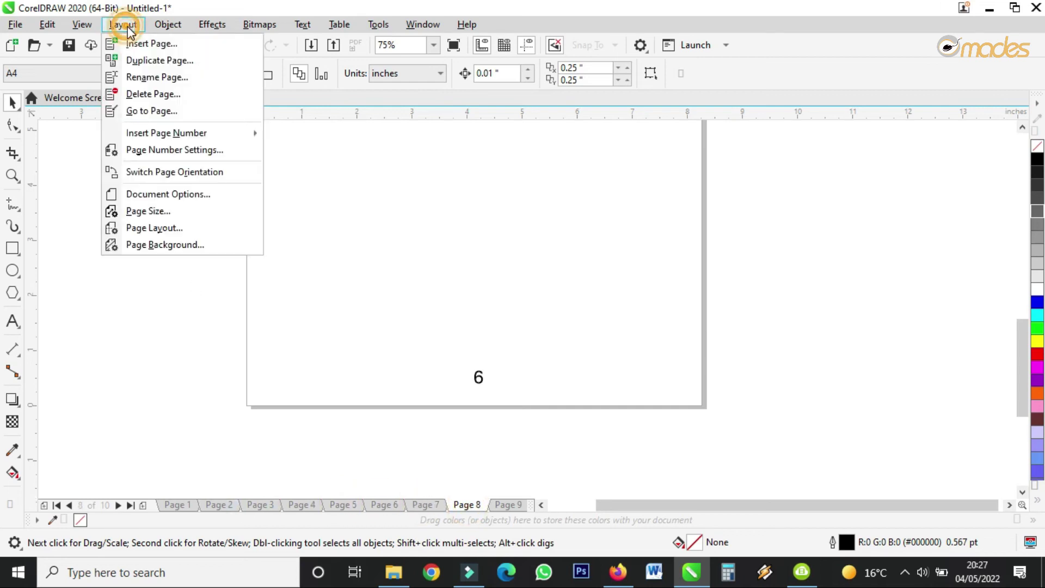
pyautogui.click(192, 151)
pyautogui.doubleClick(518, 268)
pyautogui.write('3')
pyautogui.click(522, 291)
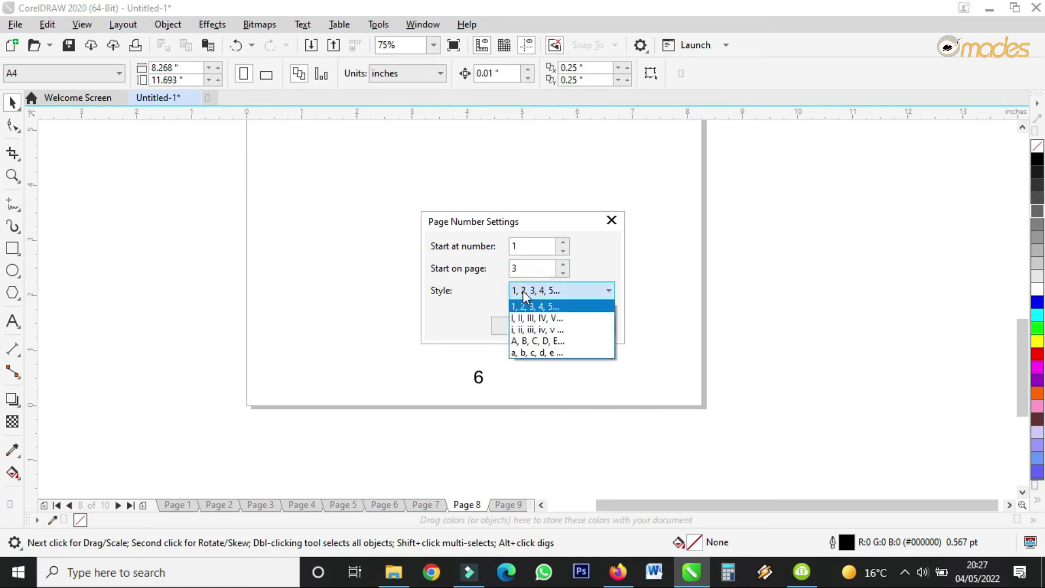
pyautogui.click(543, 331)
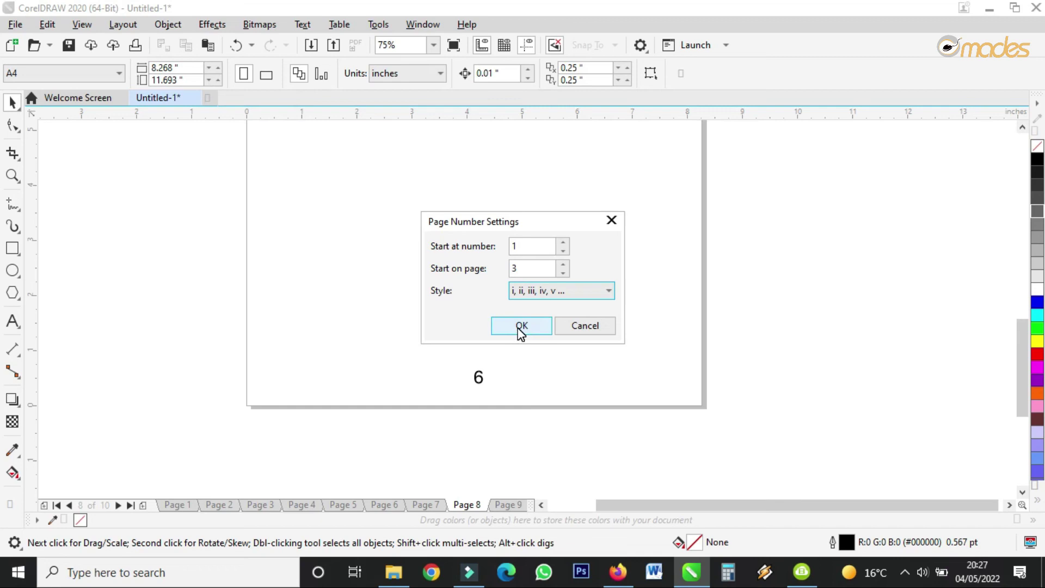
pyautogui.click(521, 326)
# Check the Roman numeral page numbers on page 1 and from page 3 through page 8.
pyautogui.click(190, 502)
pyautogui.click(265, 505)
pyautogui.click(304, 504)
pyautogui.click(347, 504)
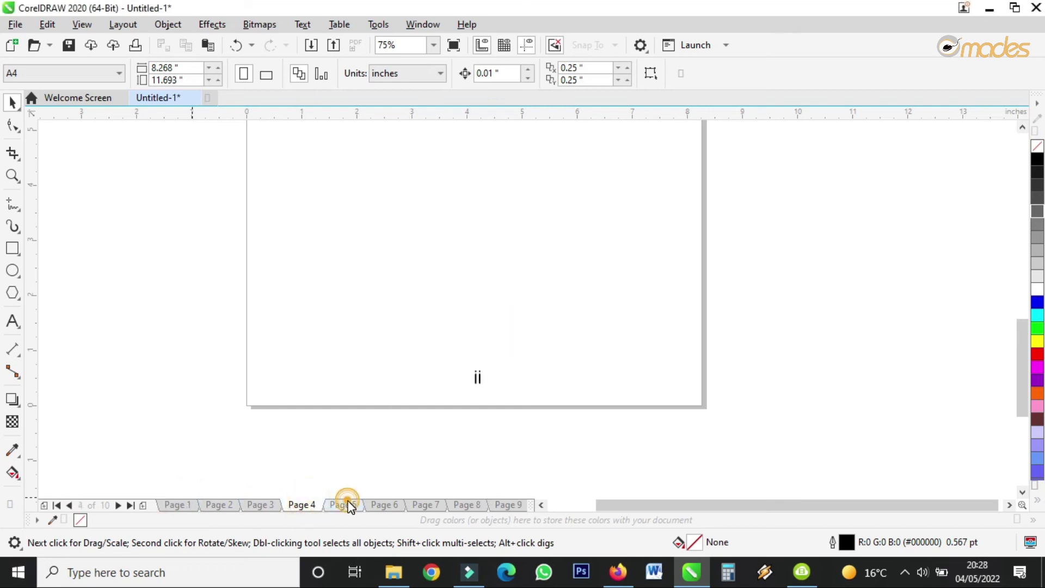
pyautogui.click(385, 504)
pyautogui.click(436, 504)
pyautogui.click(461, 504)
# Move page 9's number toward the page's lower-right corner, at about X 7.37 in and Y 0.89 in.
pyautogui.click(501, 504)
pyautogui.moveTo(452, 423); pyautogui.dragTo(653, 360)
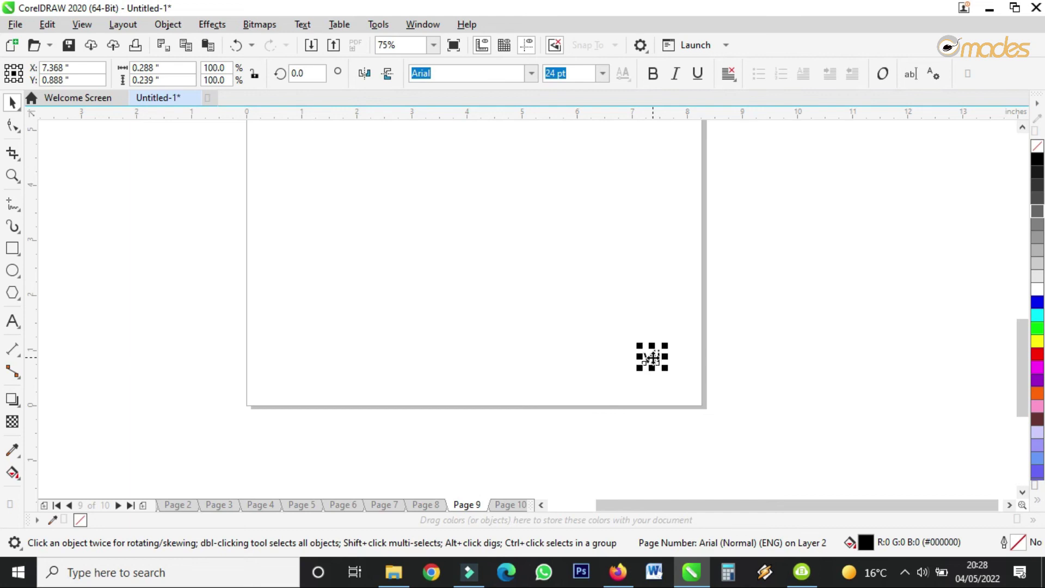
# Check the repositioned page number at the foot of pages 10, 3, 4 and 1.
pyautogui.click(509, 507)
pyautogui.click(180, 505)
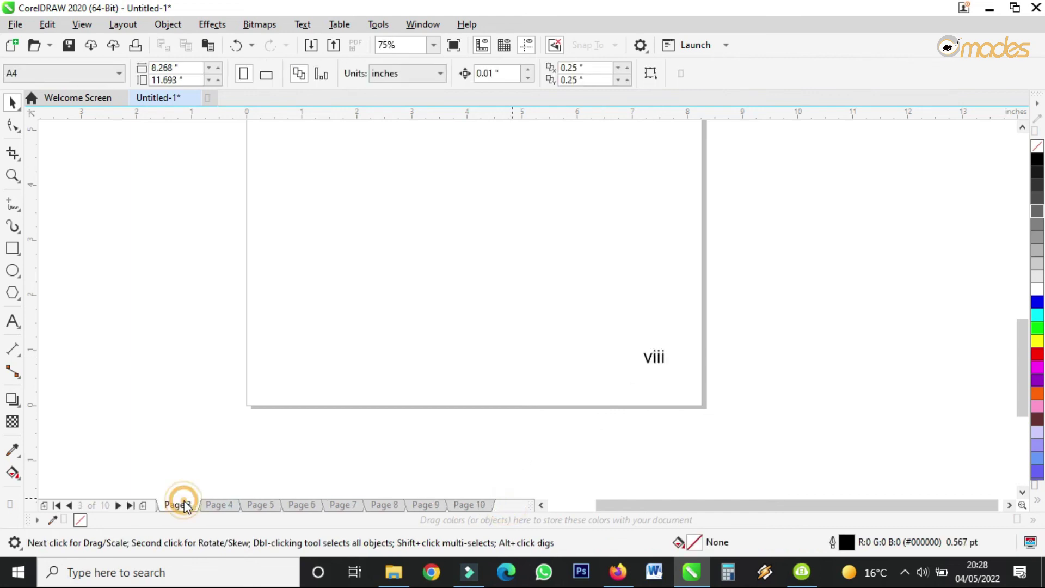
pyautogui.click(220, 506)
pyautogui.click(57, 505)
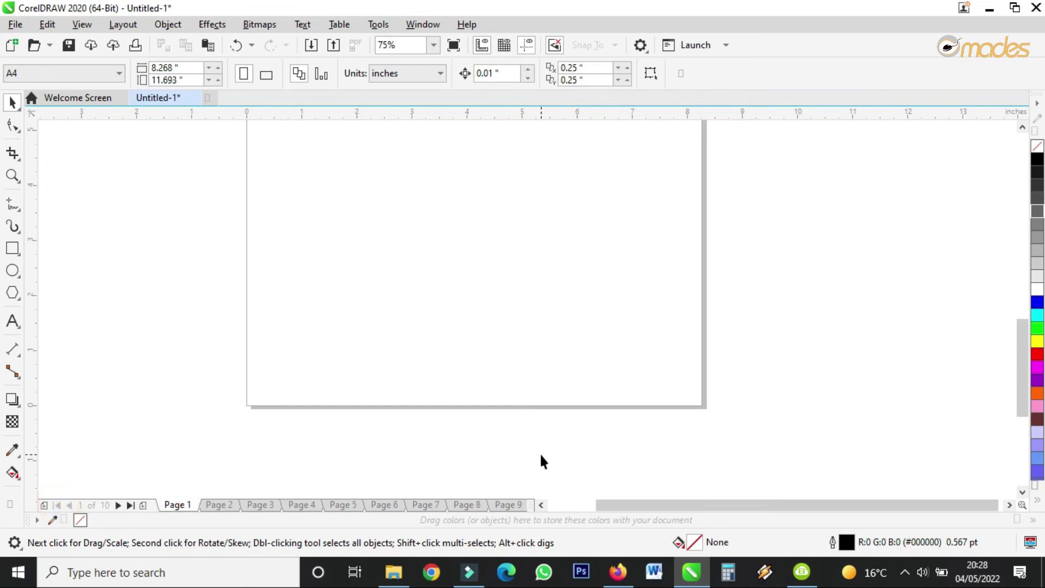
# Inspect pages 1 to 3 as whole pages, including a closer look at the foot of page 3.
pyautogui.scroll(-5, 575, 356)
pyautogui.scroll(5, 566, 329)
pyautogui.scroll(-5, 569, 267)
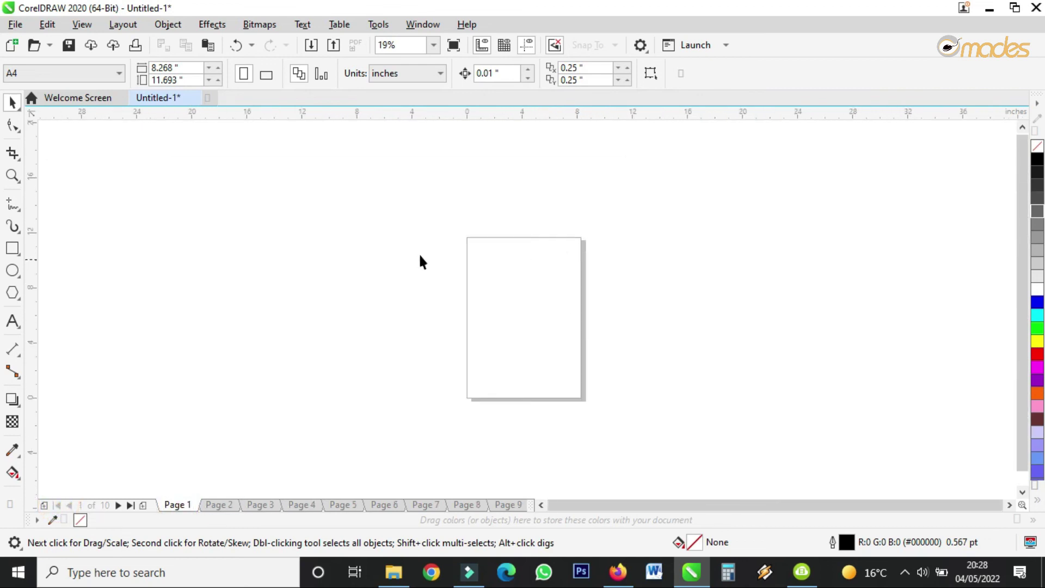
pyautogui.click(13, 175)
pyautogui.moveTo(402, 222); pyautogui.dragTo(624, 414)
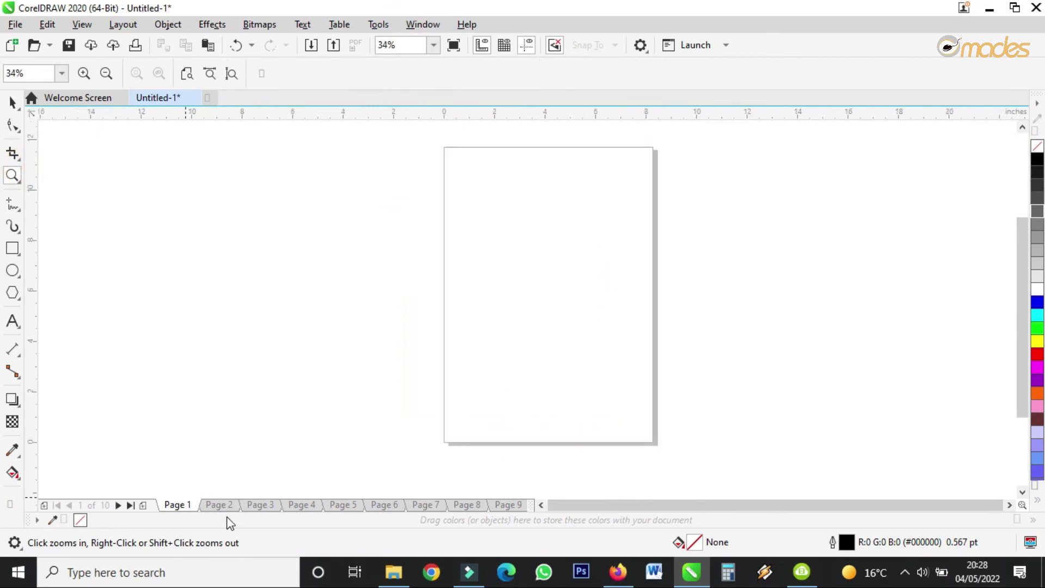
pyautogui.click(219, 505)
pyautogui.click(255, 505)
pyautogui.moveTo(365, 364); pyautogui.dragTo(732, 430)
pyautogui.moveTo(615, 321); pyautogui.dragTo(835, 436)
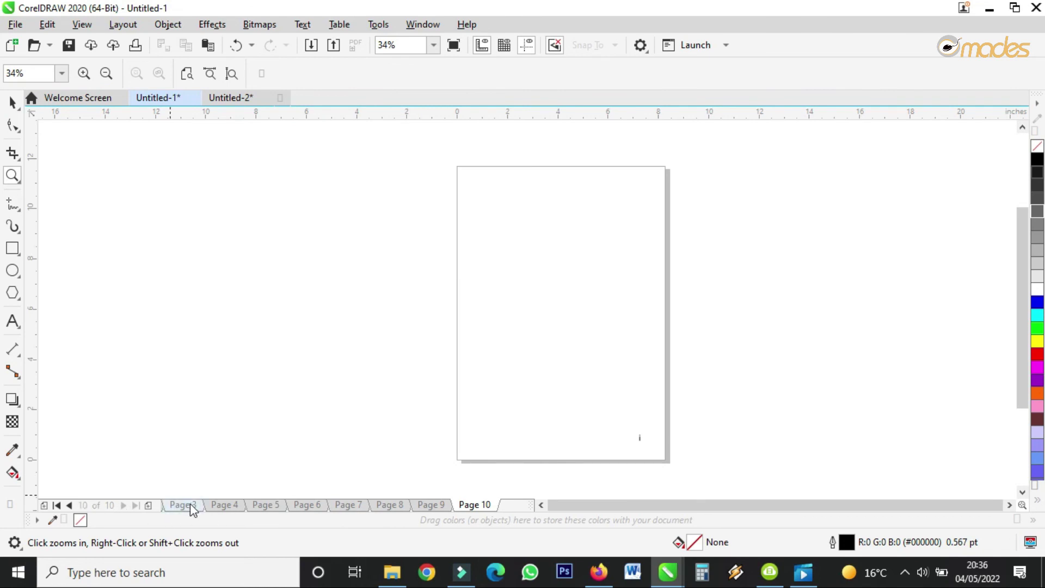
# Review the page number's placement on page 1 and on later pages up to page 9.
pyautogui.click(57, 505)
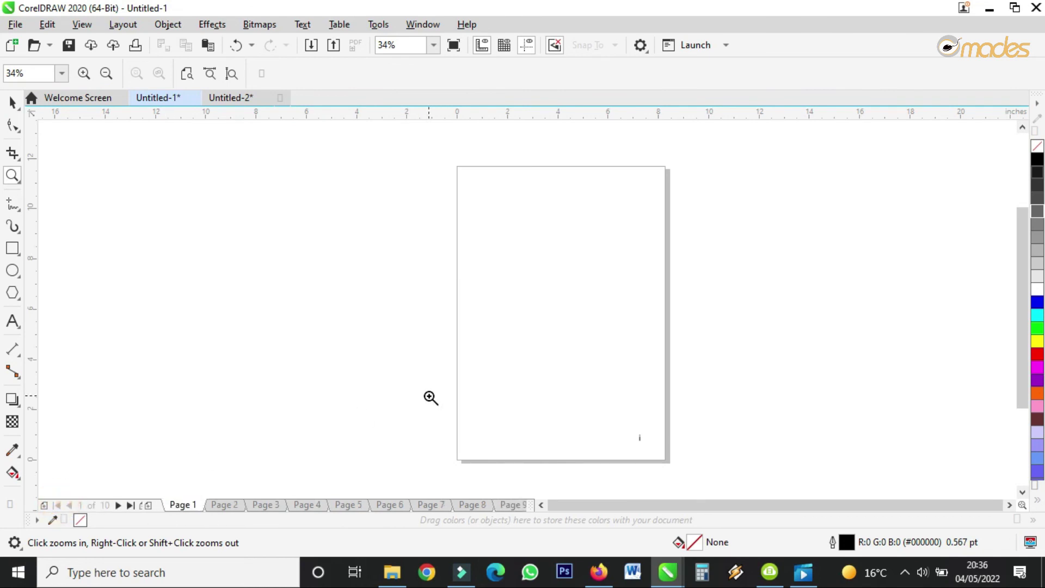
pyautogui.click(400, 502)
pyautogui.click(473, 504)
pyautogui.click(520, 504)
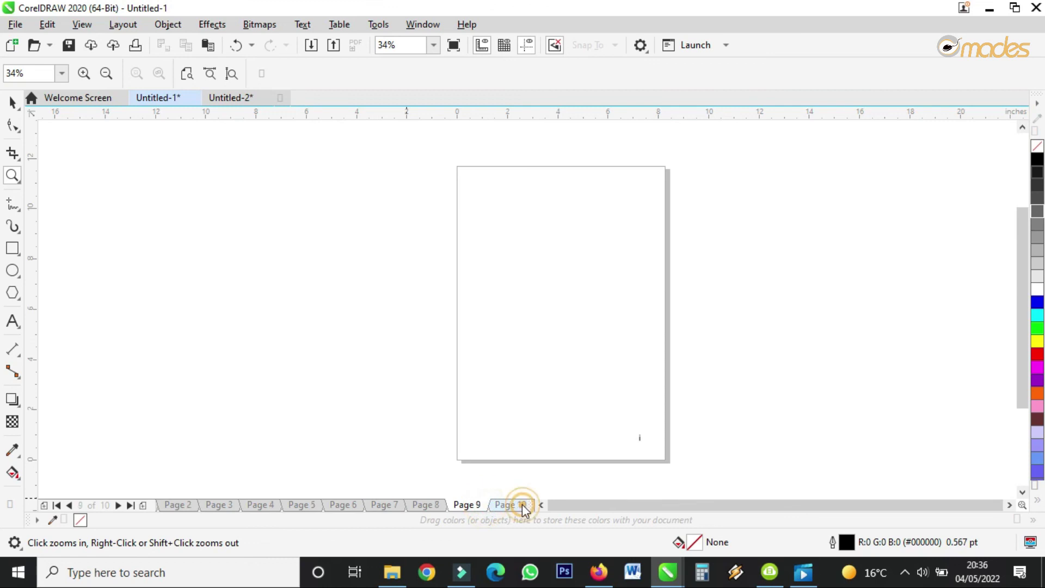
pyautogui.scroll(-2, 488, 271)
pyautogui.scroll(1, 583, 277)
pyautogui.scroll(4, 583, 277)
pyautogui.scroll(-4, 572, 254)
pyautogui.click(526, 238)
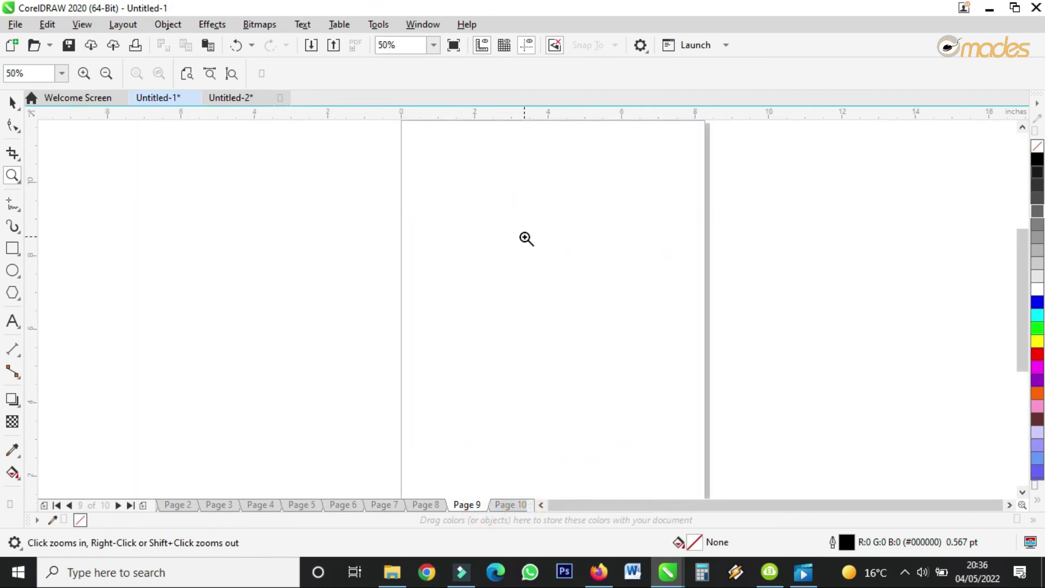
pyautogui.scroll(-2, 526, 240)
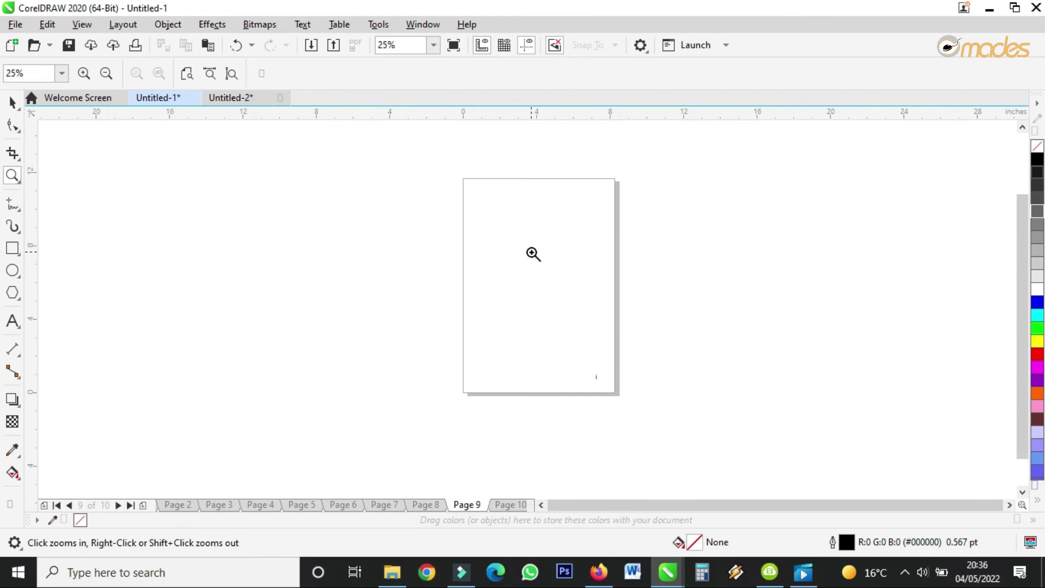